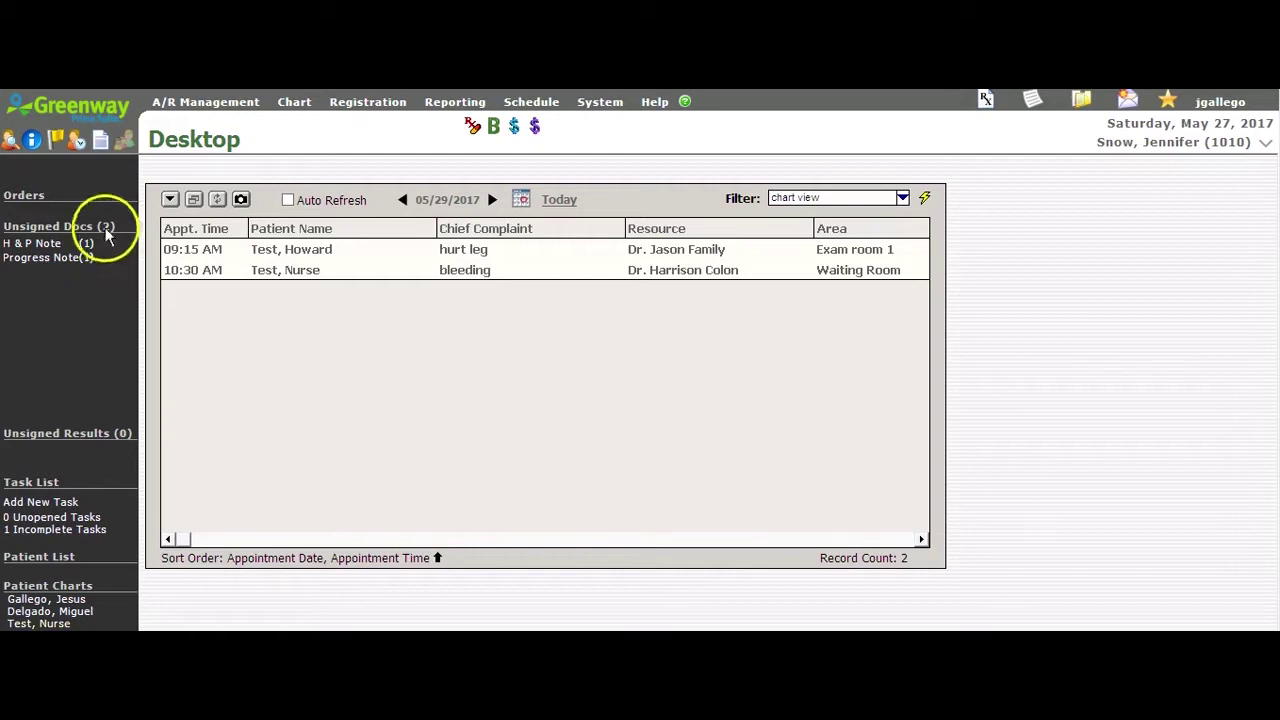
Step: Browse the billing, patient registration, reporting, scheduling and help menus
left_click(222, 106)
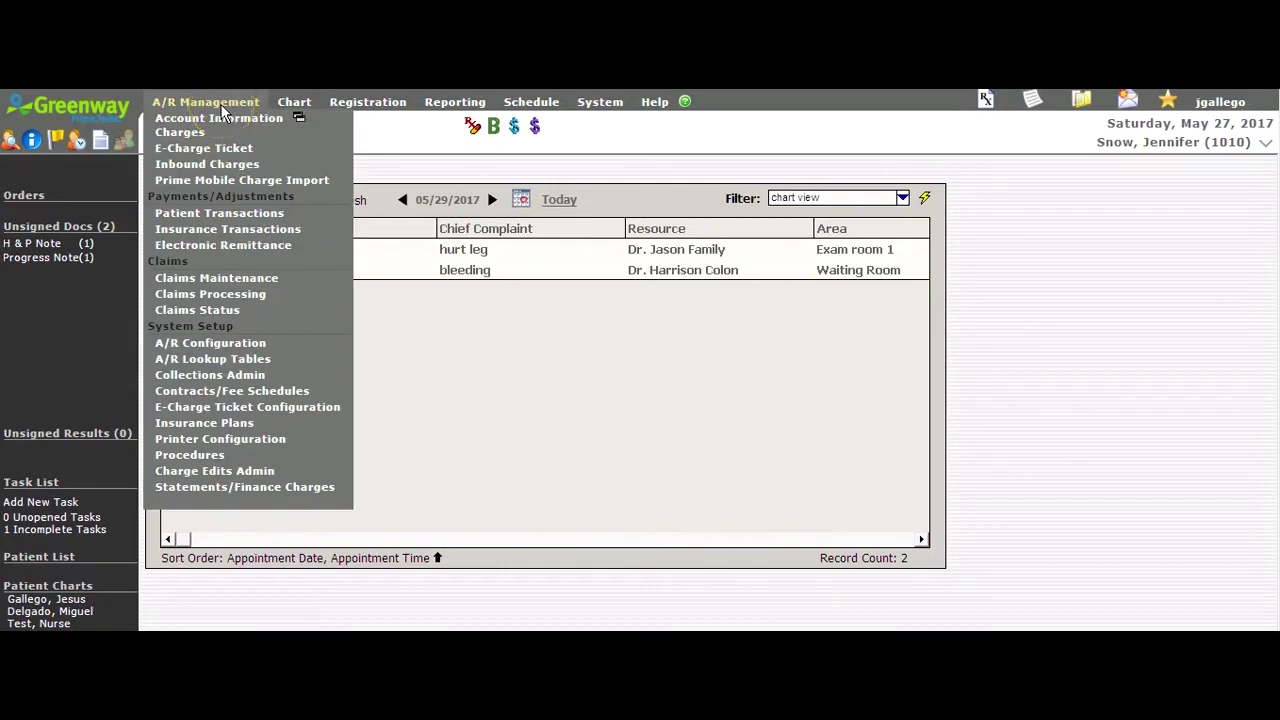
left_click(294, 103)
left_click(372, 103)
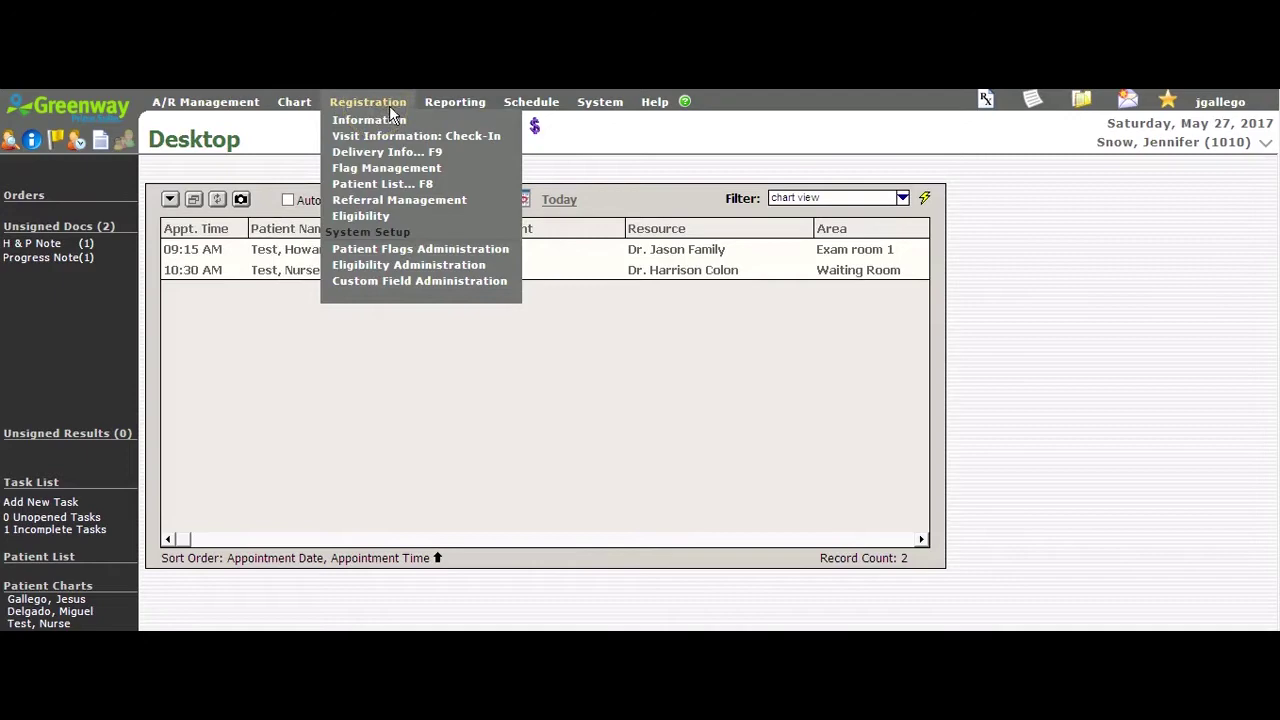
left_click(452, 103)
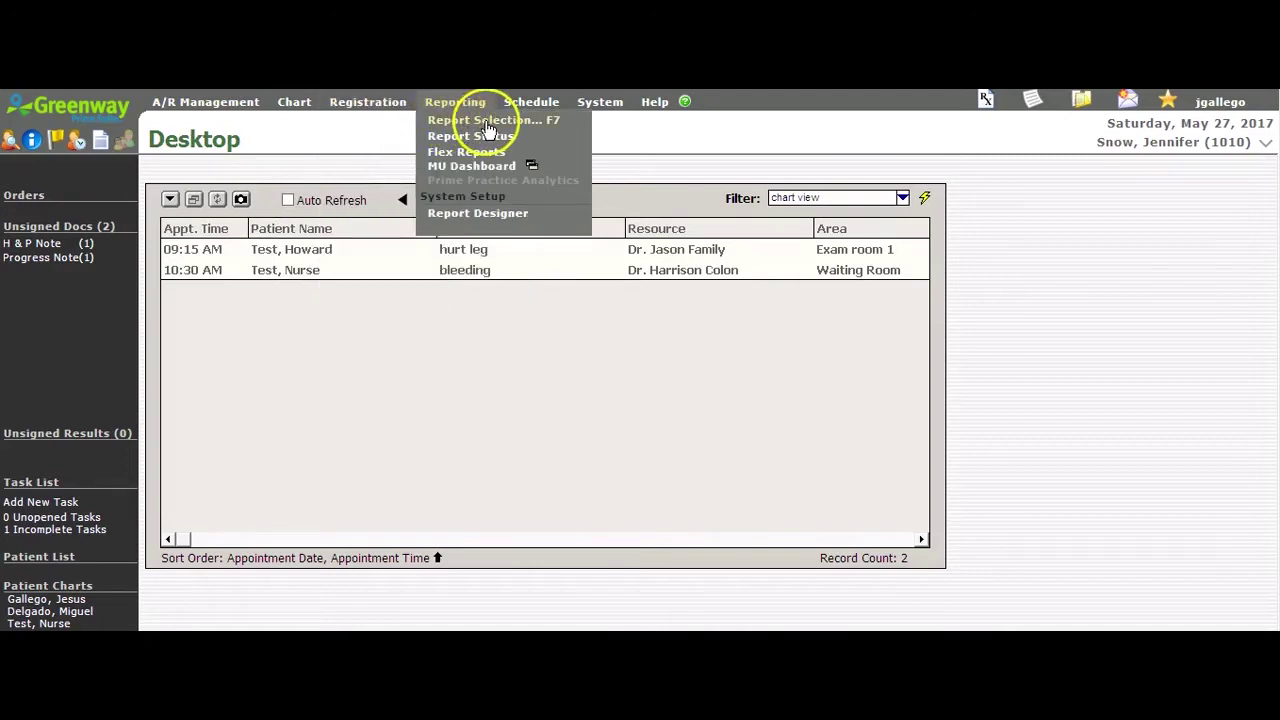
left_click(487, 218)
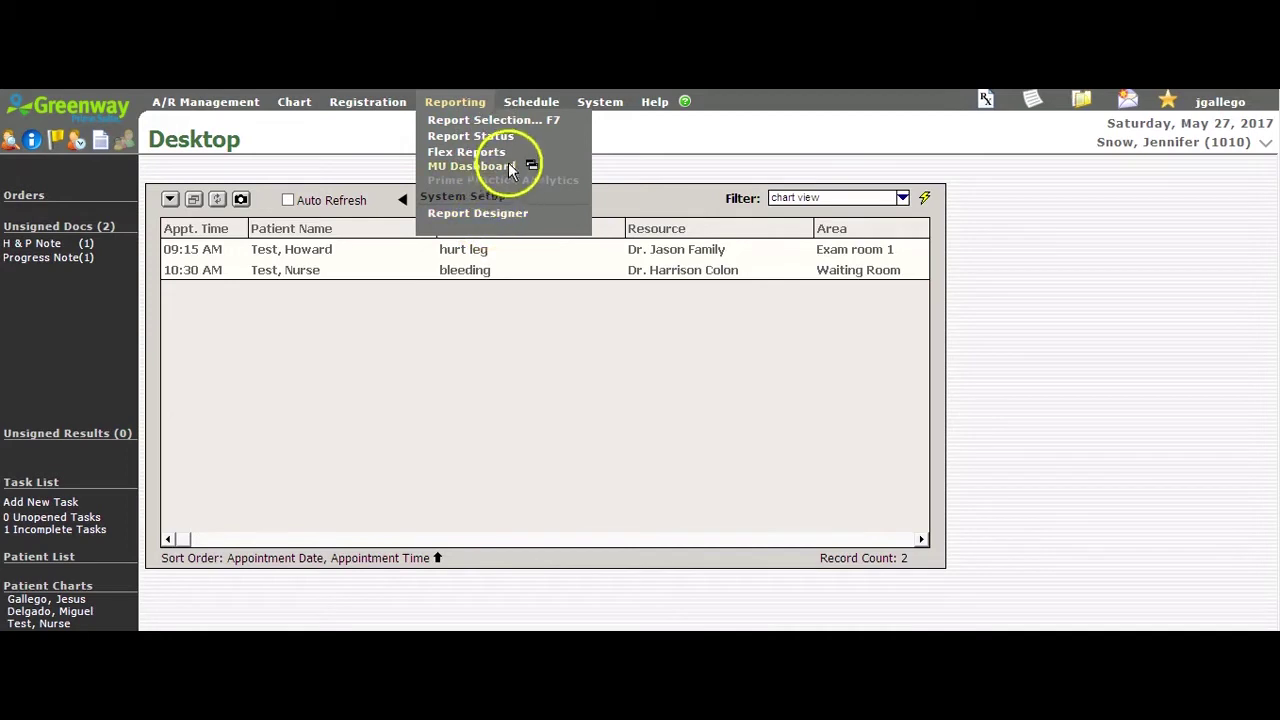
left_click(531, 103)
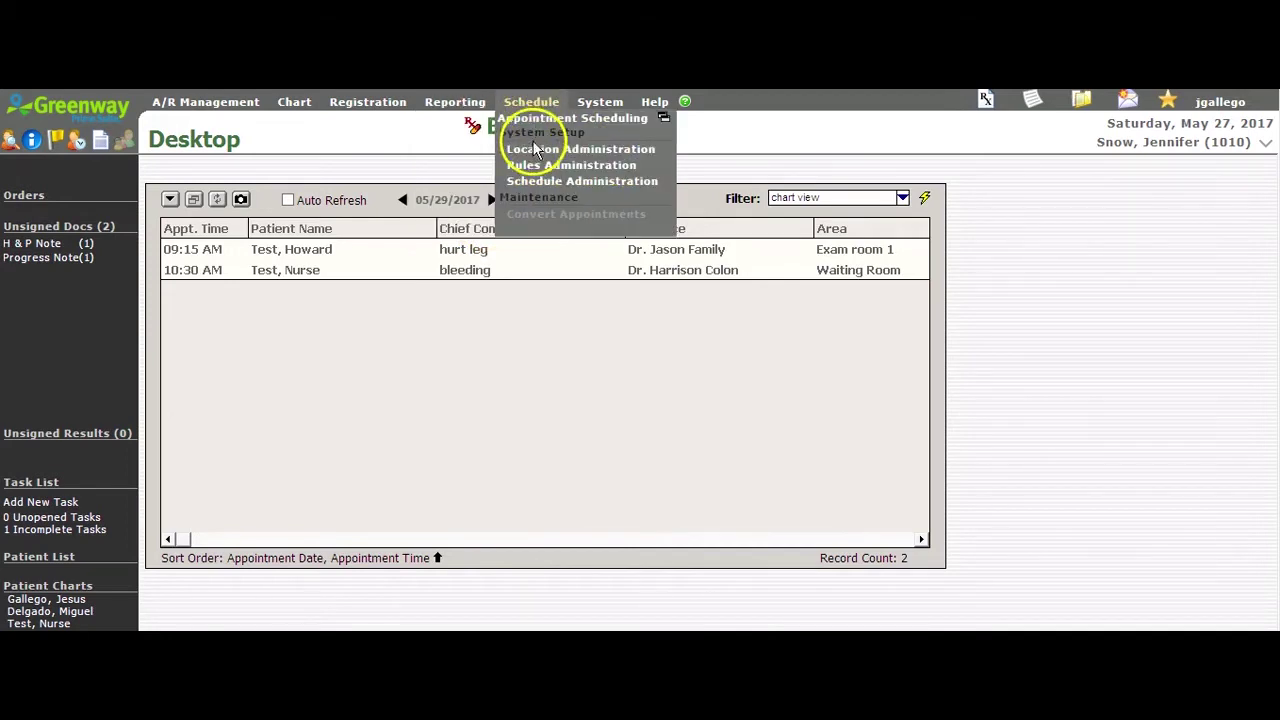
left_click(551, 168)
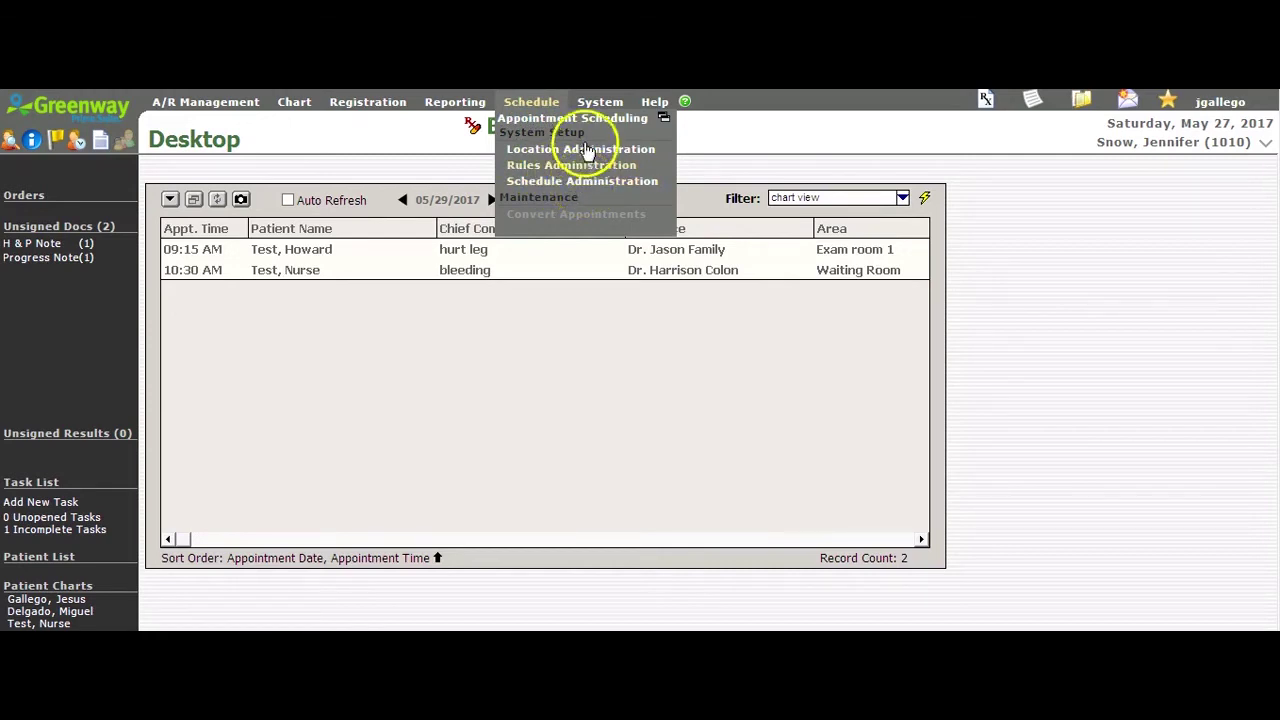
mouse_move(601, 113)
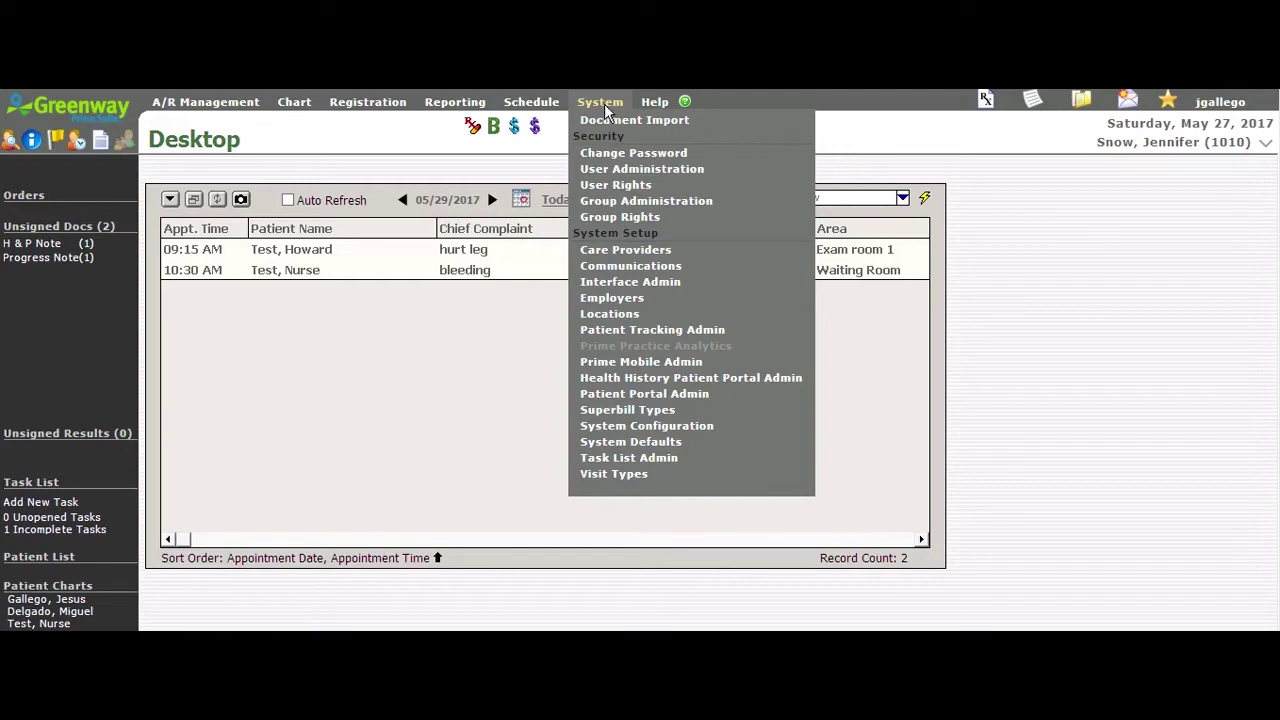
left_click(652, 106)
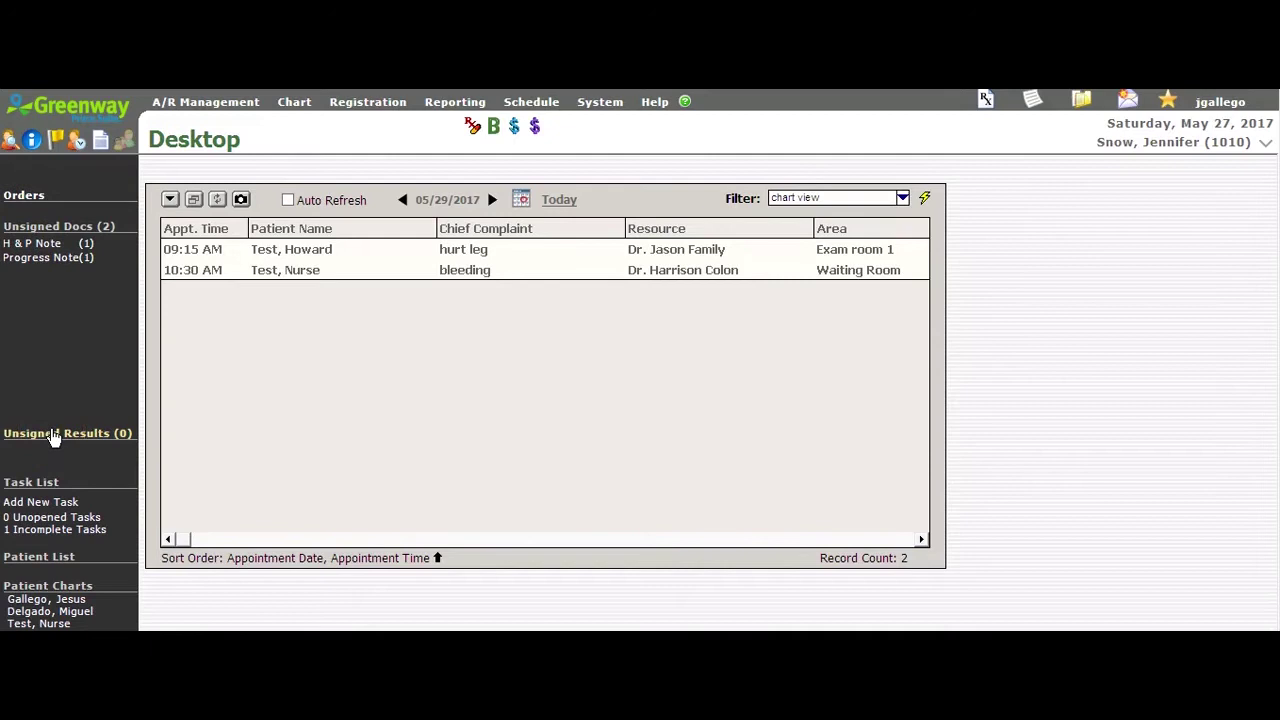
Step: Open the patient's chart Facesheet and show the Create Note list of note types
left_click(53, 437)
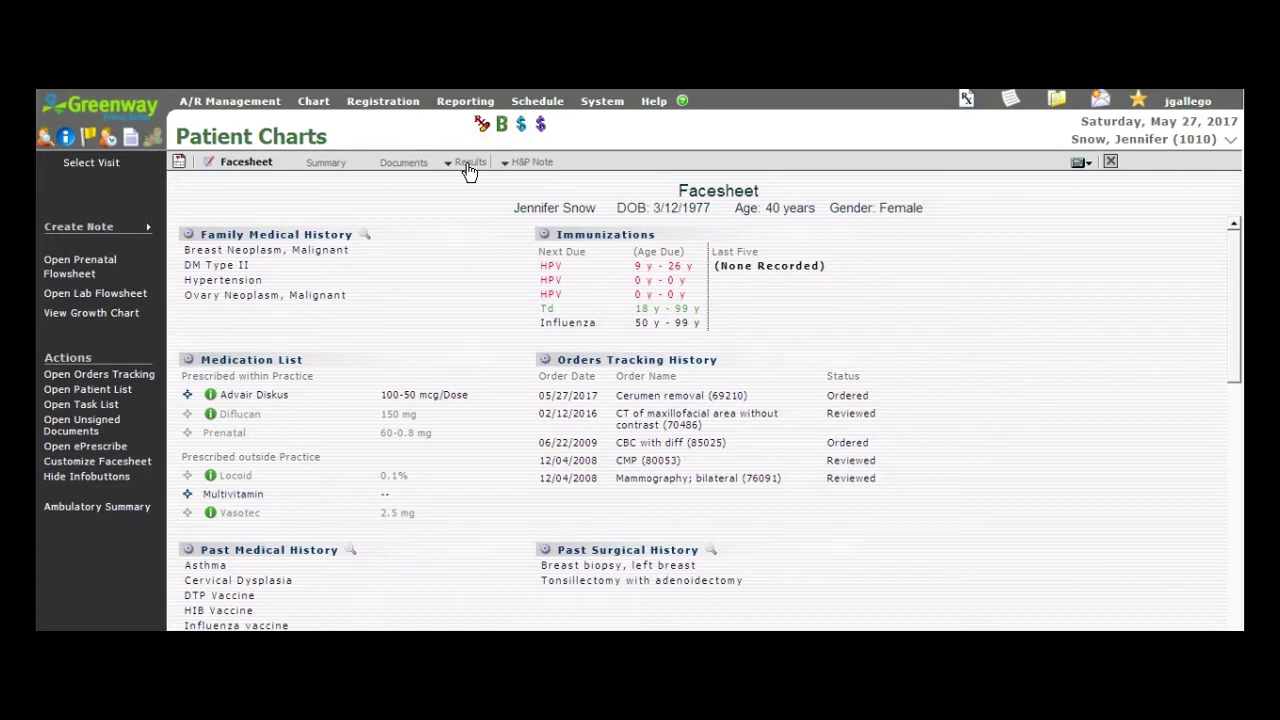
left_click(93, 270)
left_click(95, 232)
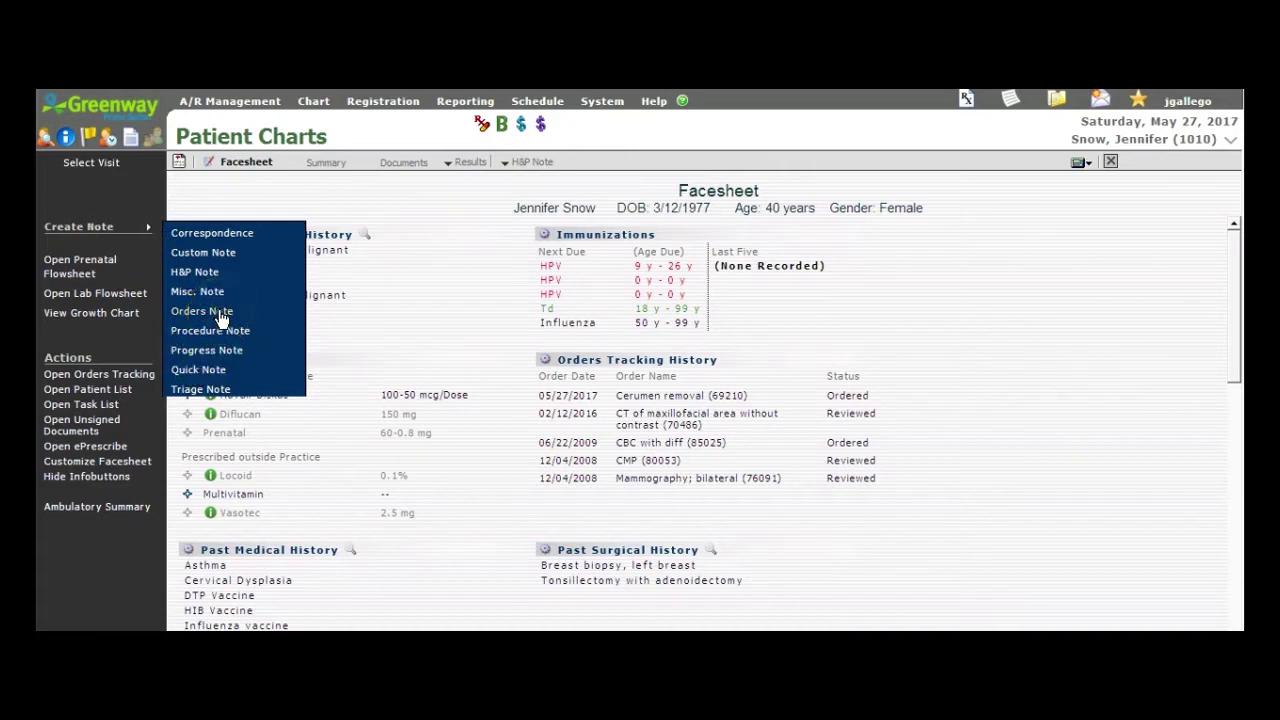
Step: Create an H&P note from the Hearing Loss (ENT) template with Abnormal hearing exam as chief complaint
left_click(208, 273)
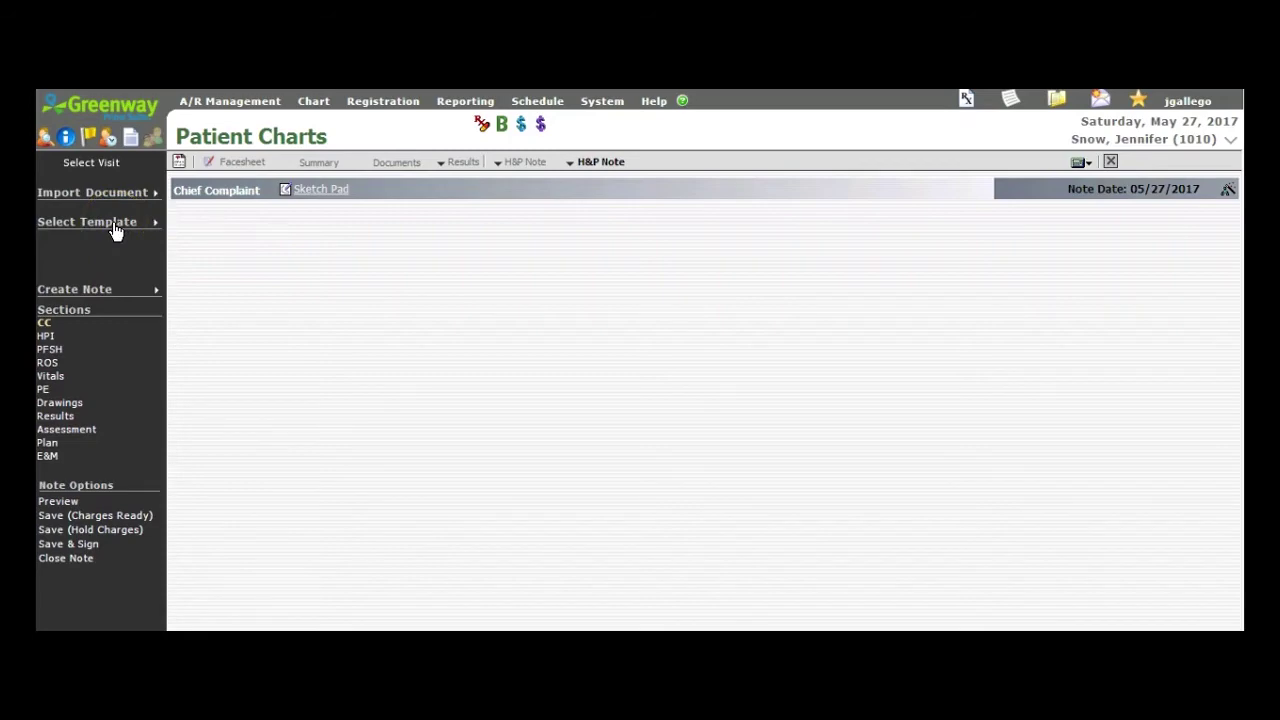
left_click(57, 614)
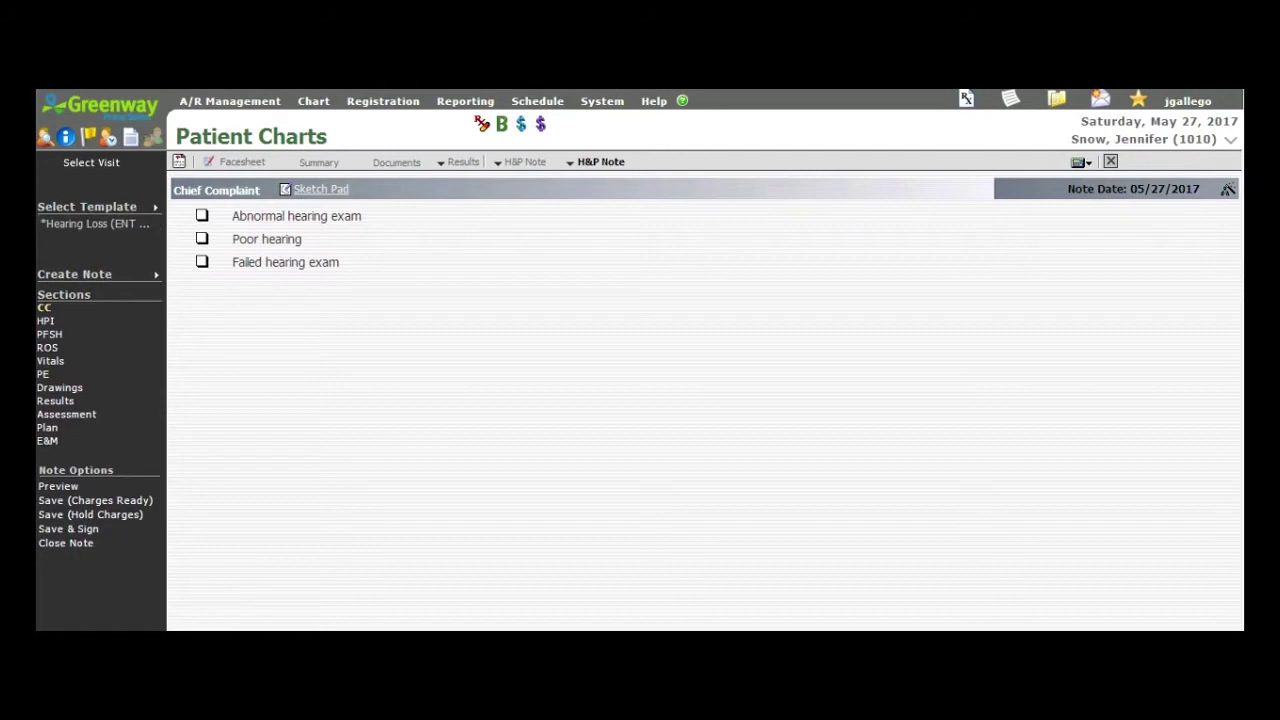
left_click(202, 217)
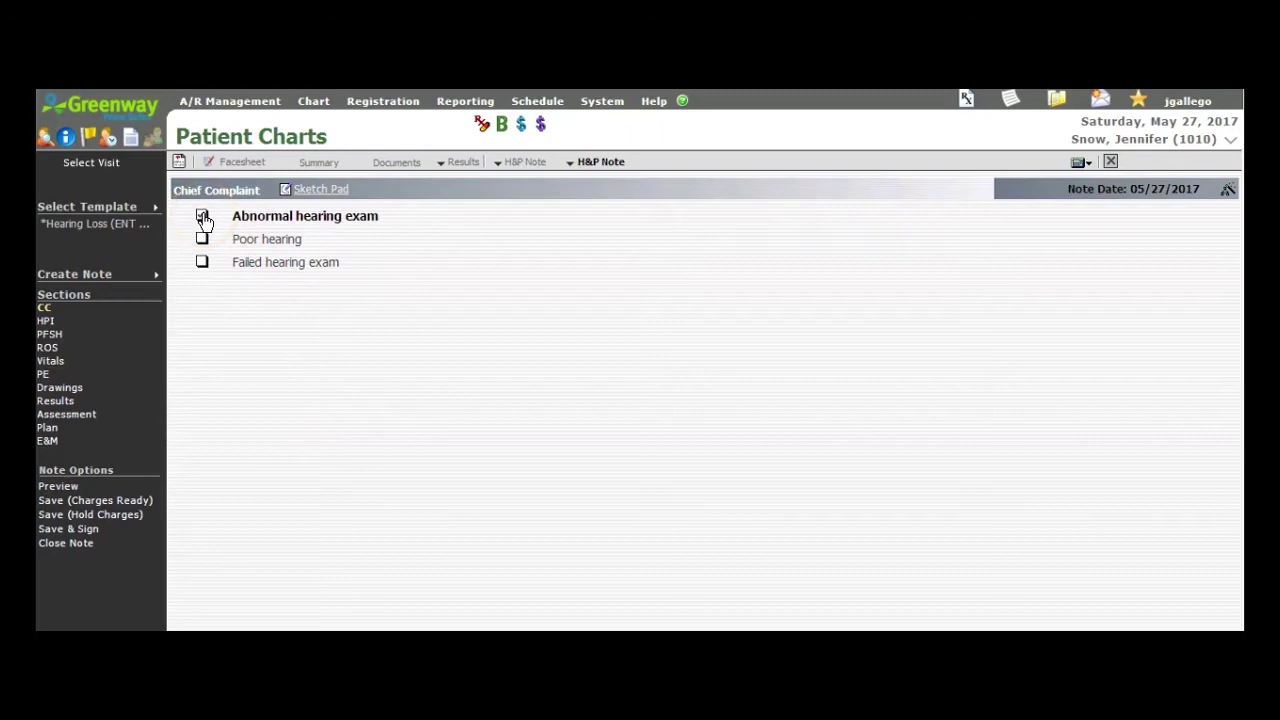
left_click(47, 321)
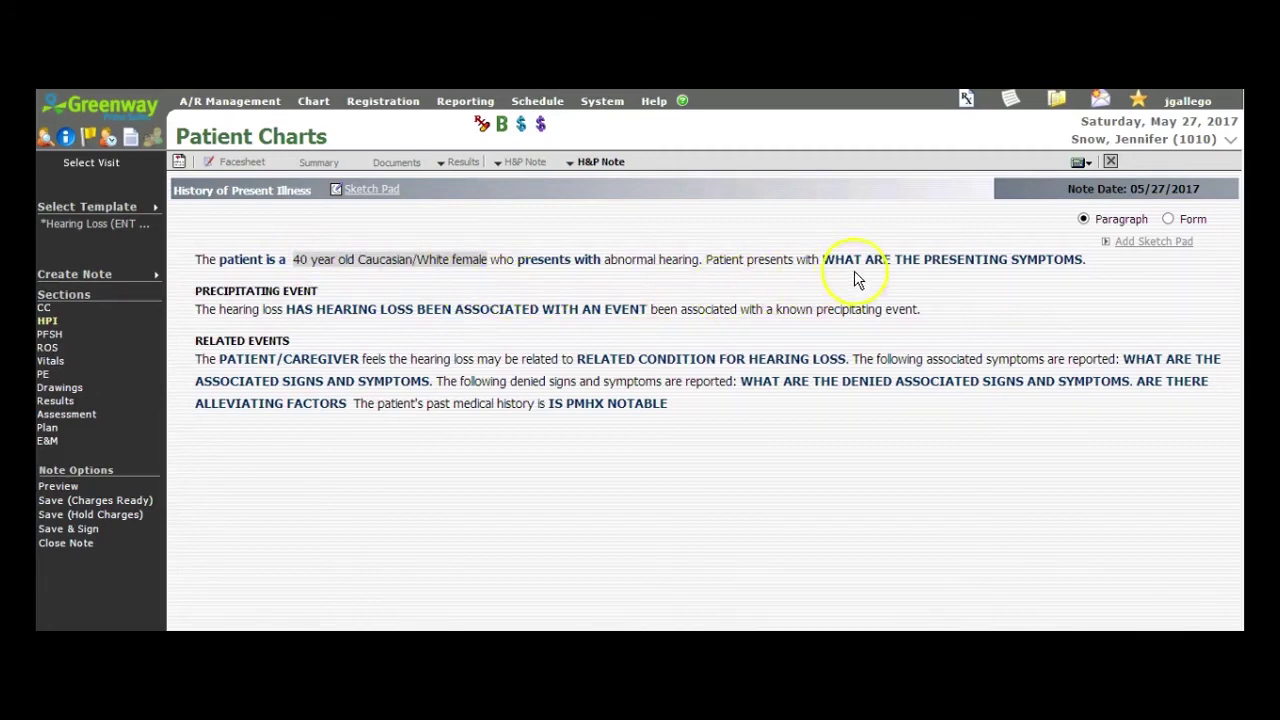
Step: Record HPI as patient-reported hearing difficulty in both ears, sudden onset 2 days ago, moderate
left_click(958, 266)
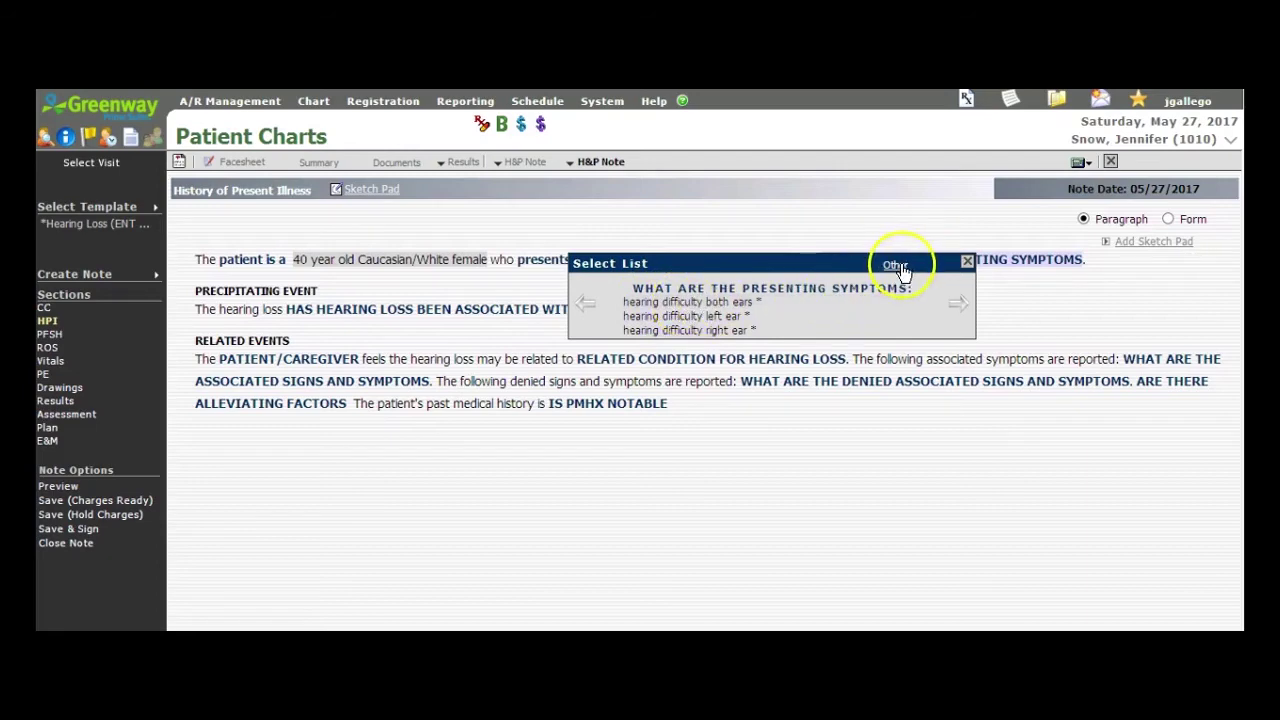
left_click(692, 303)
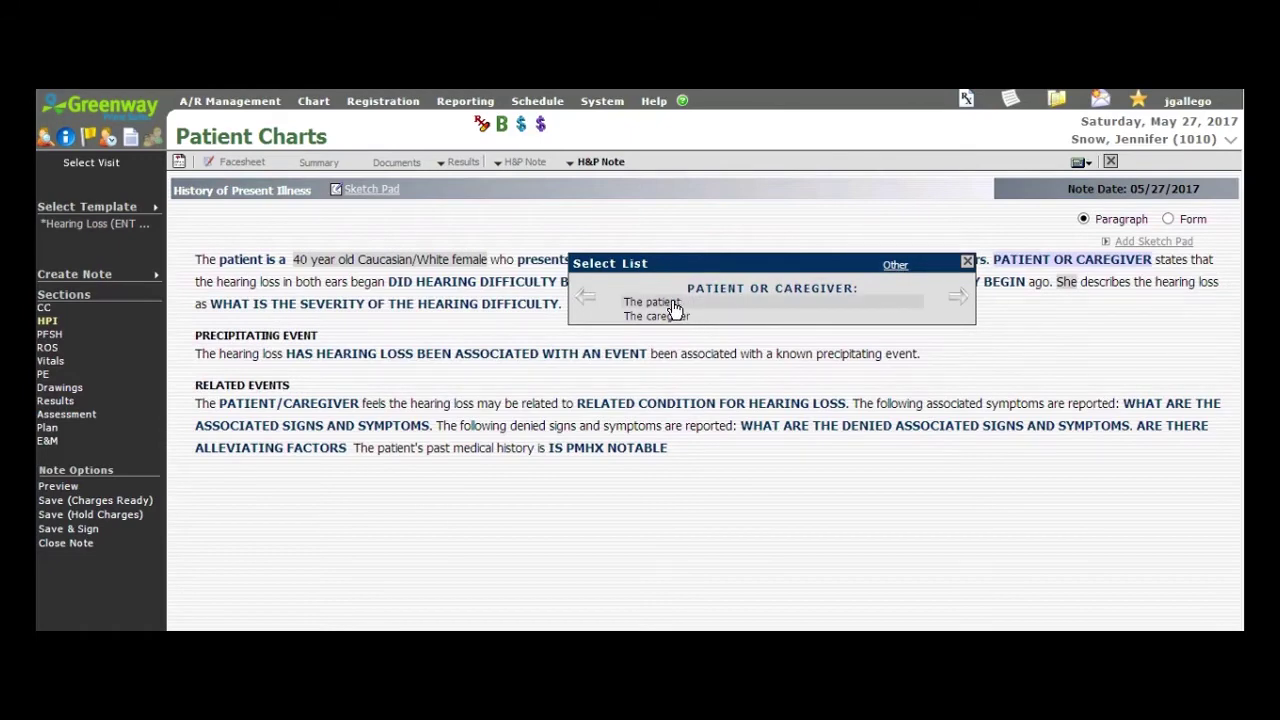
left_click(676, 305)
left_click(660, 303)
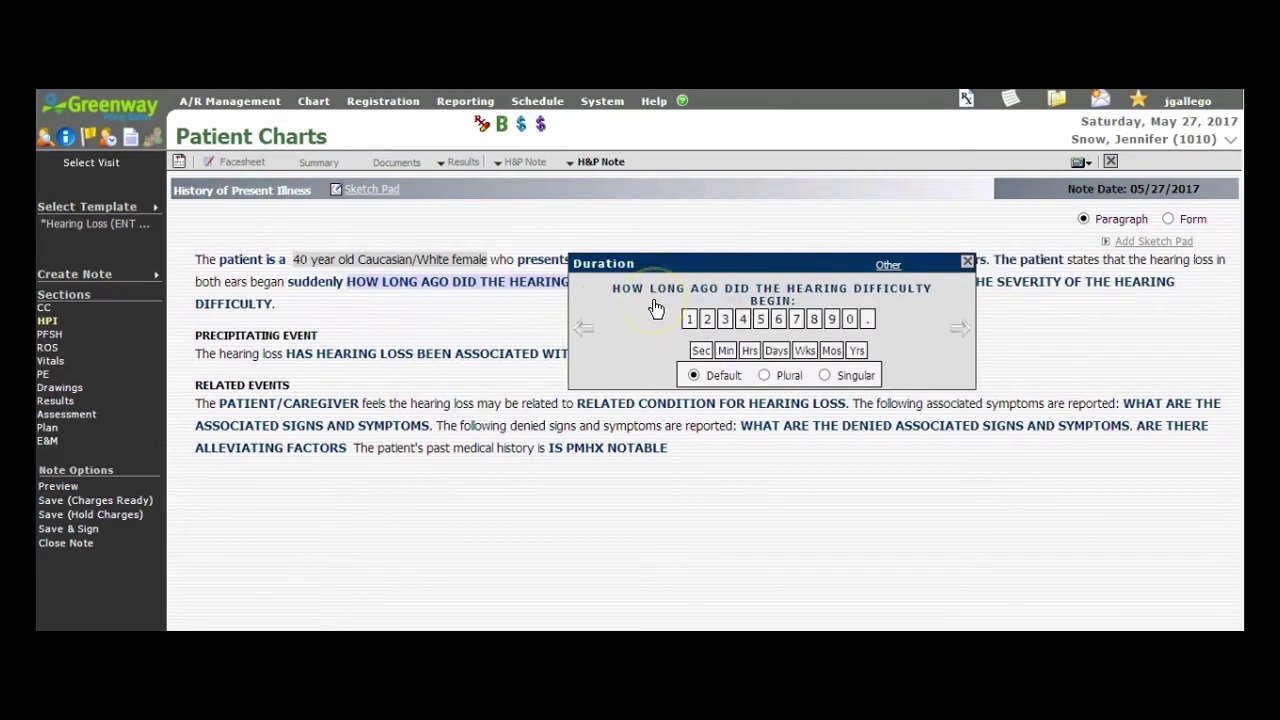
left_click(710, 318)
left_click(776, 350)
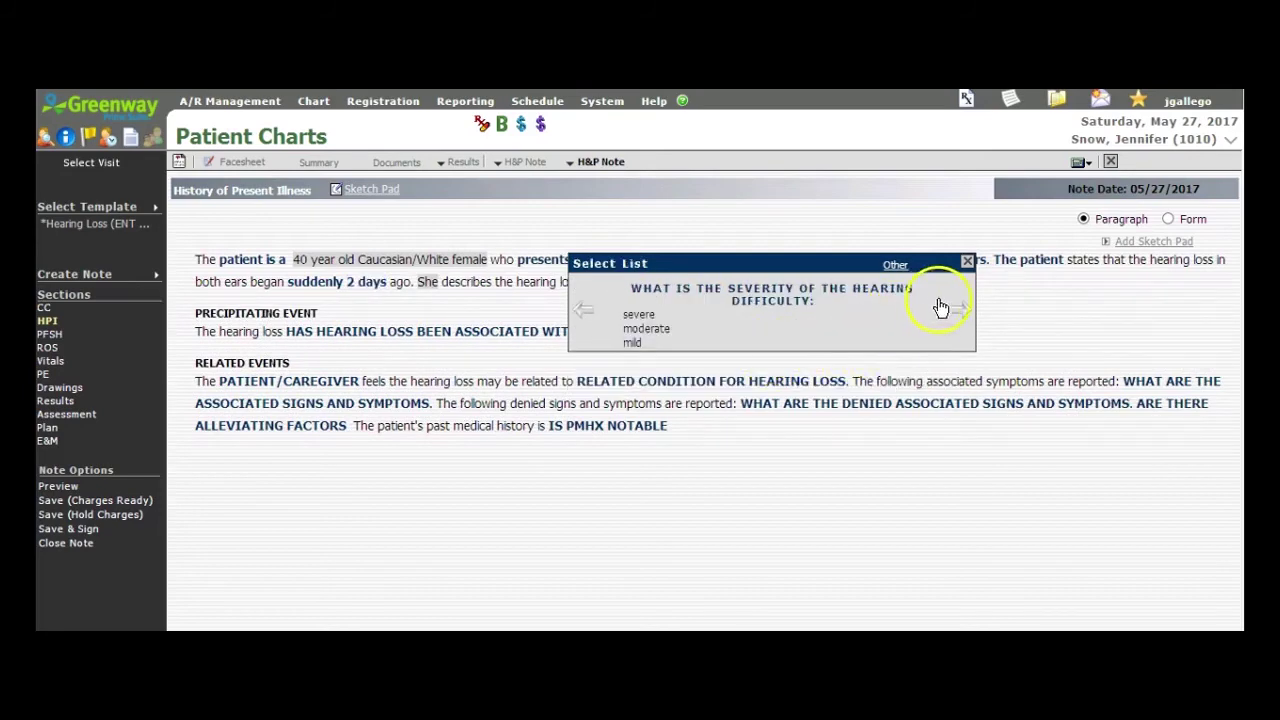
left_click(658, 329)
Step: Note the loss has a known precipitating event the caregiver says she suffered, then close the list
left_click(630, 314)
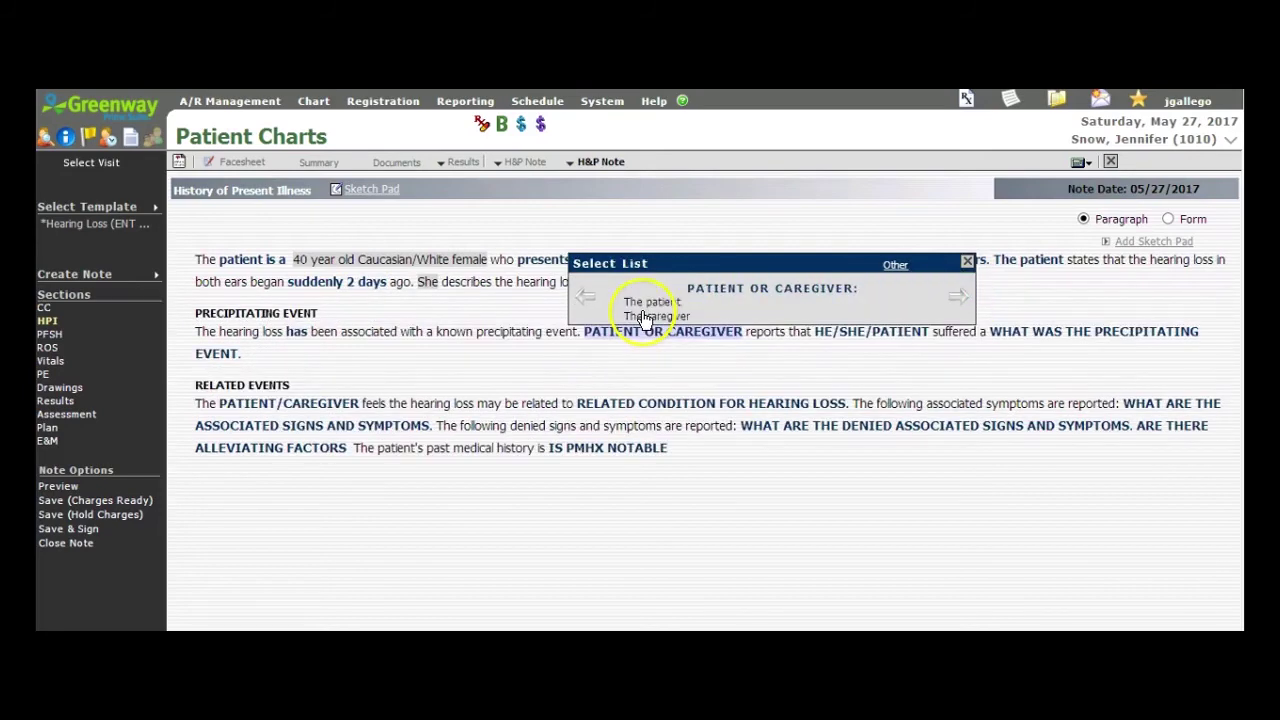
left_click(636, 315)
left_click(645, 316)
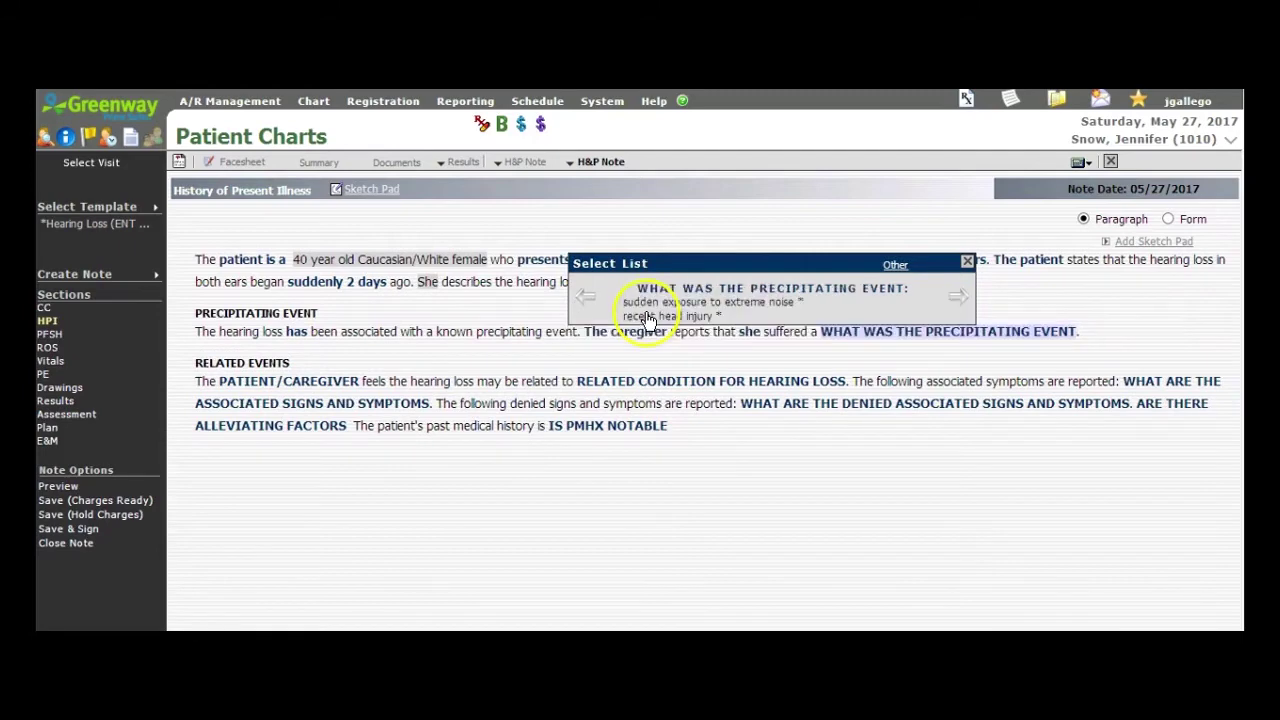
left_click(966, 263)
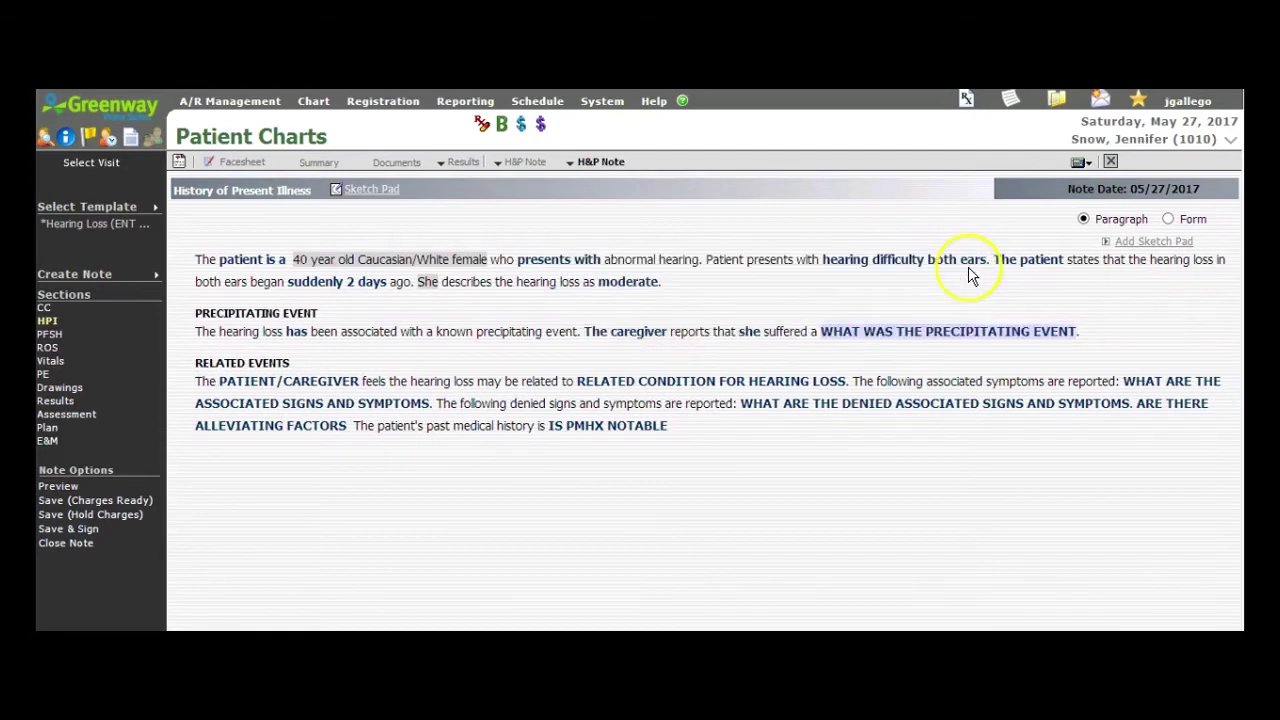
Step: Change the Physical Exam hearing finding to 'reduced hearing to conversational voice, both ears'
left_click(44, 375)
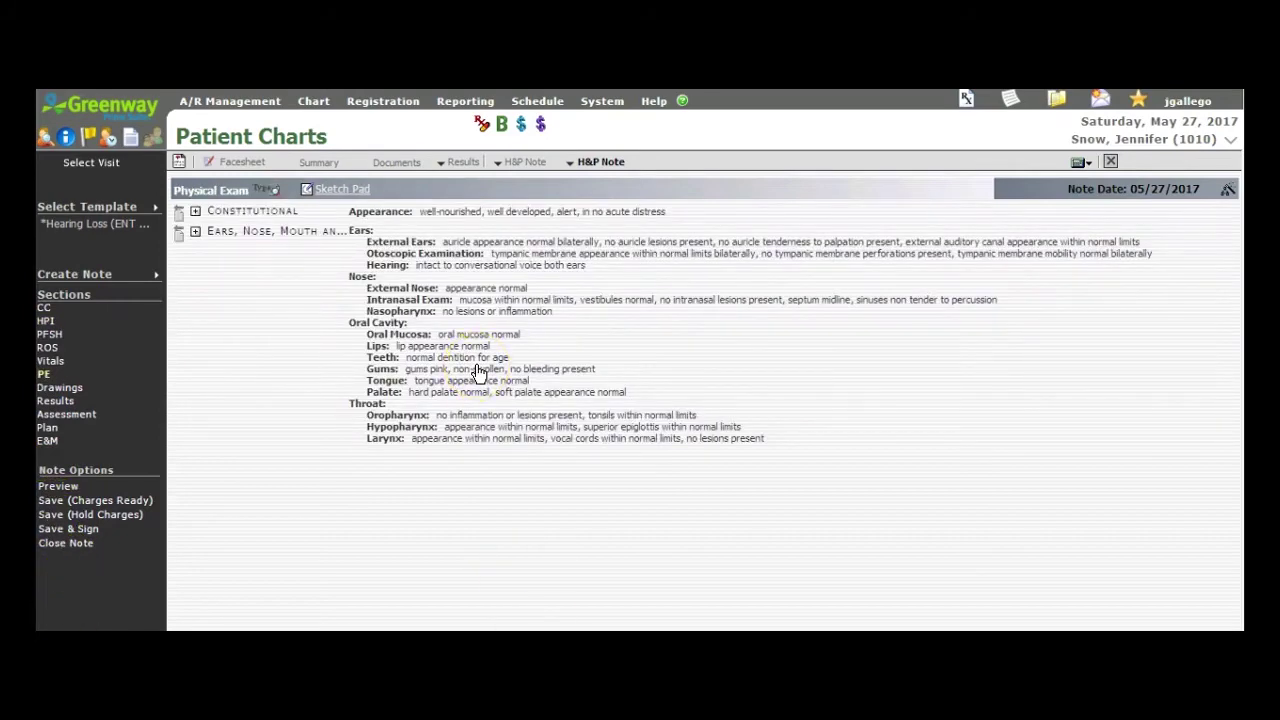
left_click(392, 266)
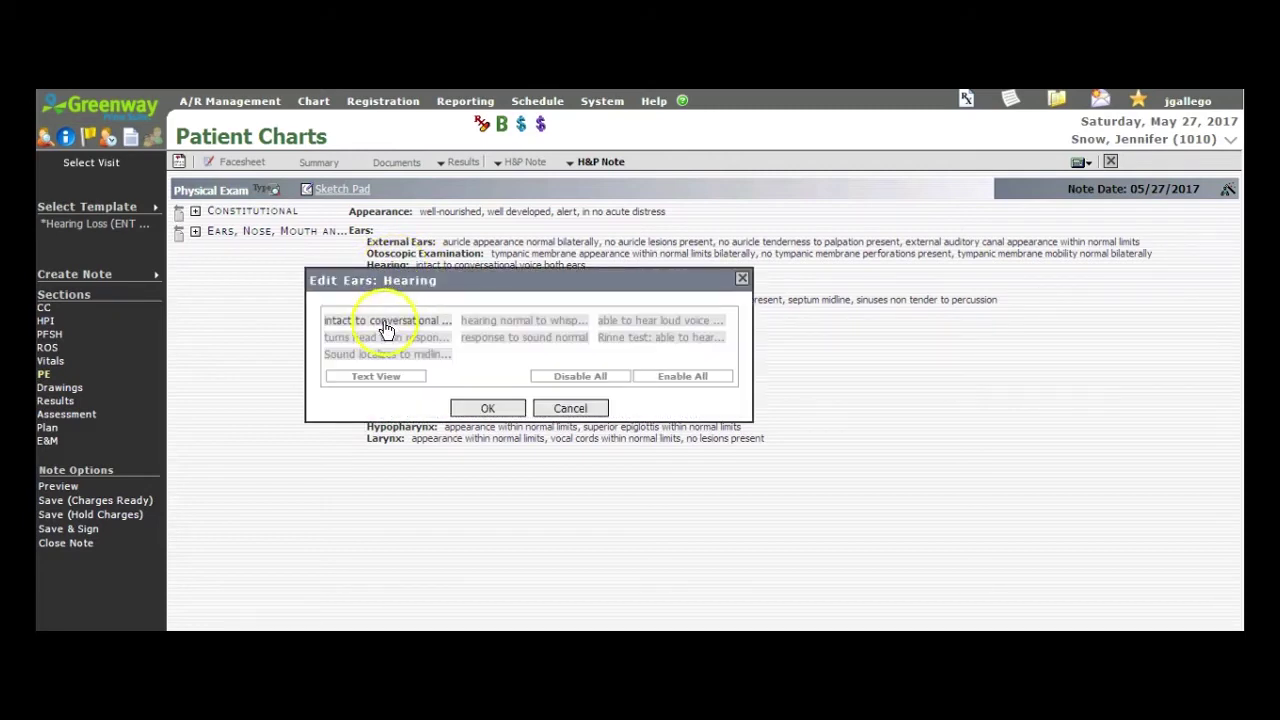
left_click(386, 322)
left_click(372, 374)
left_click(482, 408)
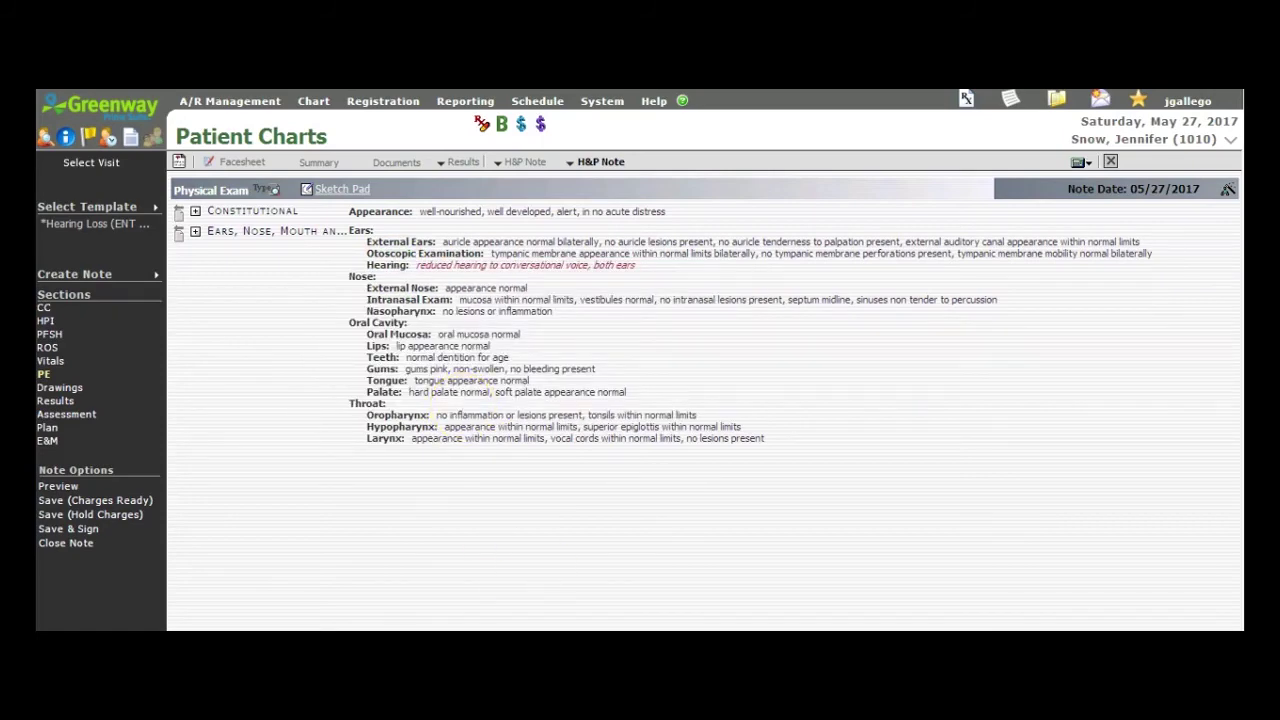
Step: Mark Hearing Loss as a diagnosis and add Tinnitus, found by searching 'tinn'
left_click(72, 416)
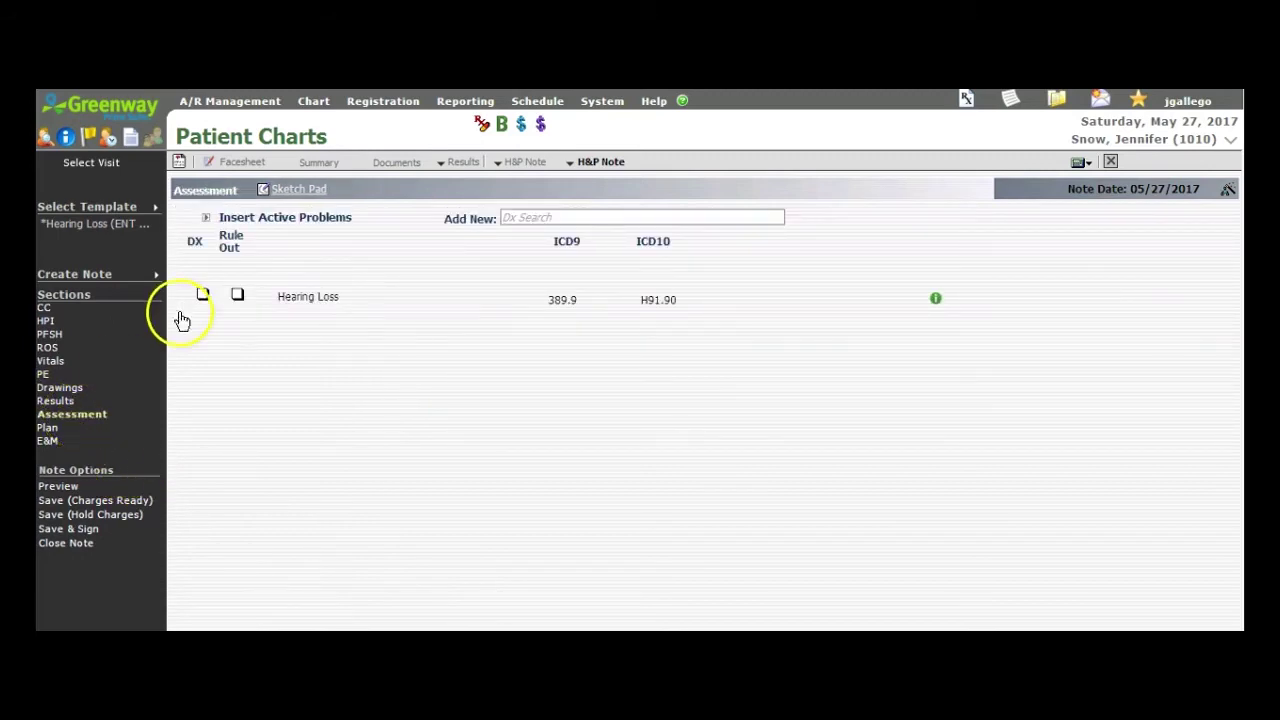
left_click(203, 298)
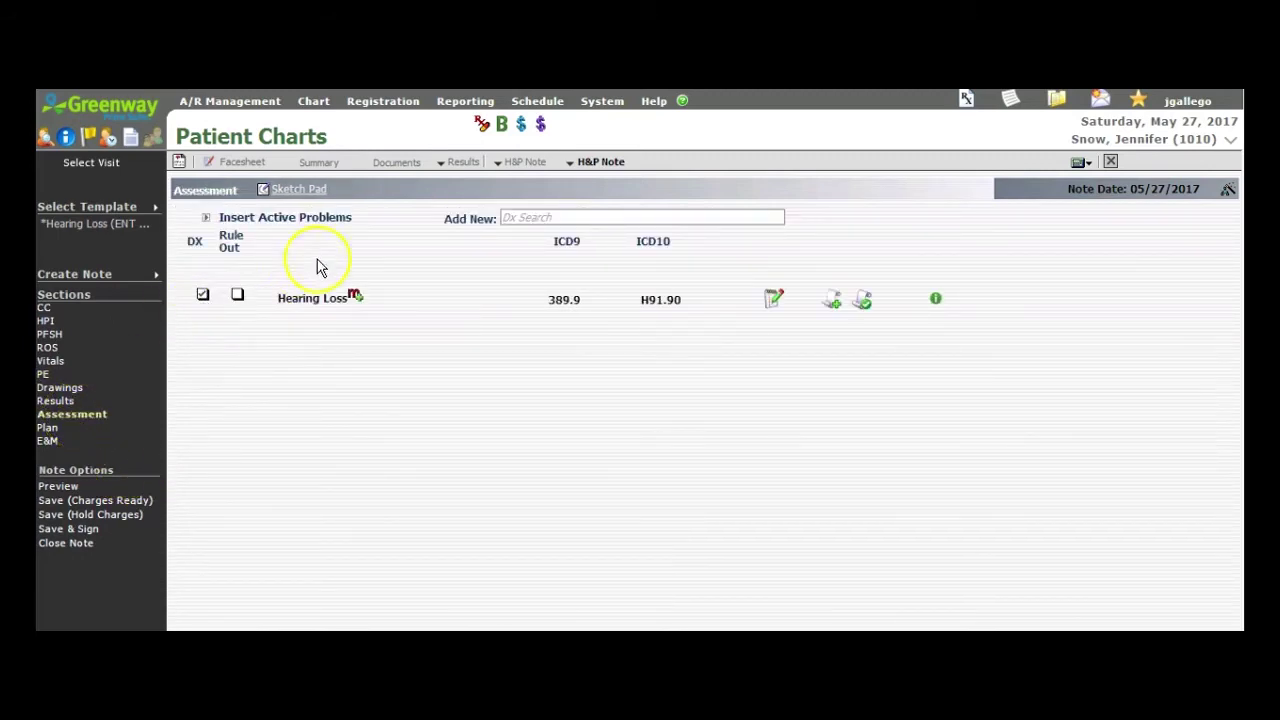
left_click(570, 218)
type("tinni")
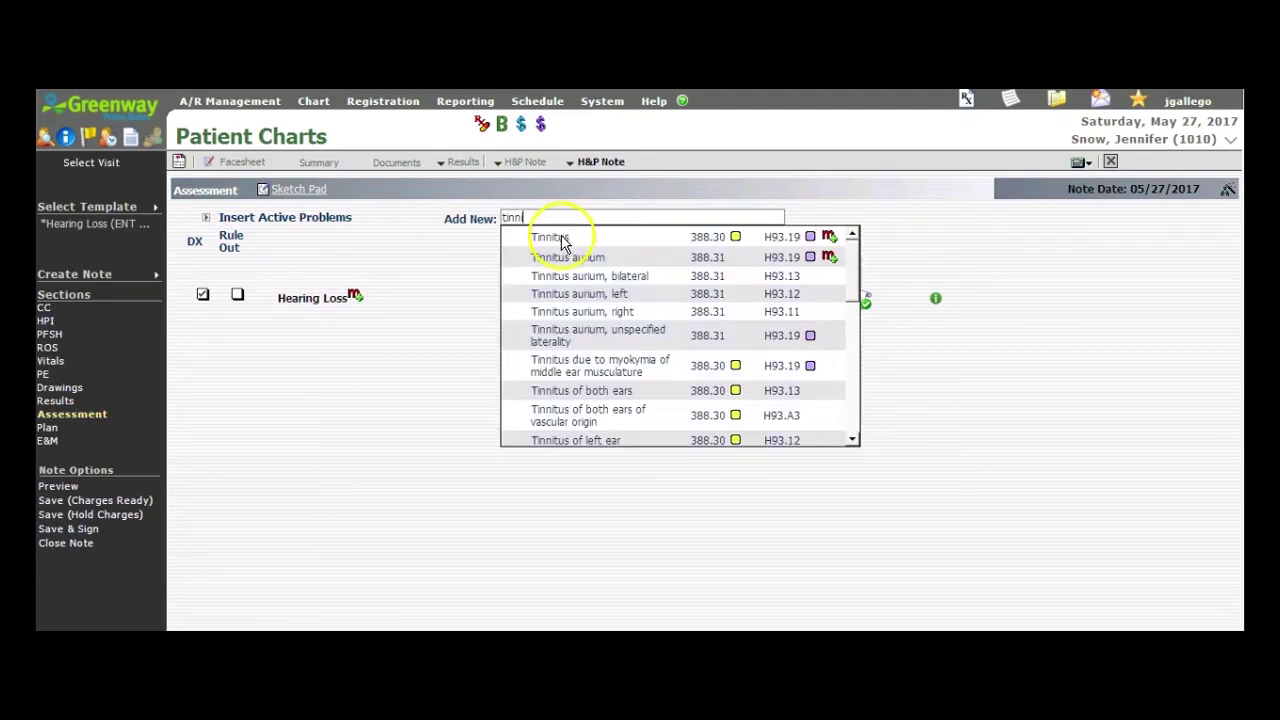
left_click(561, 239)
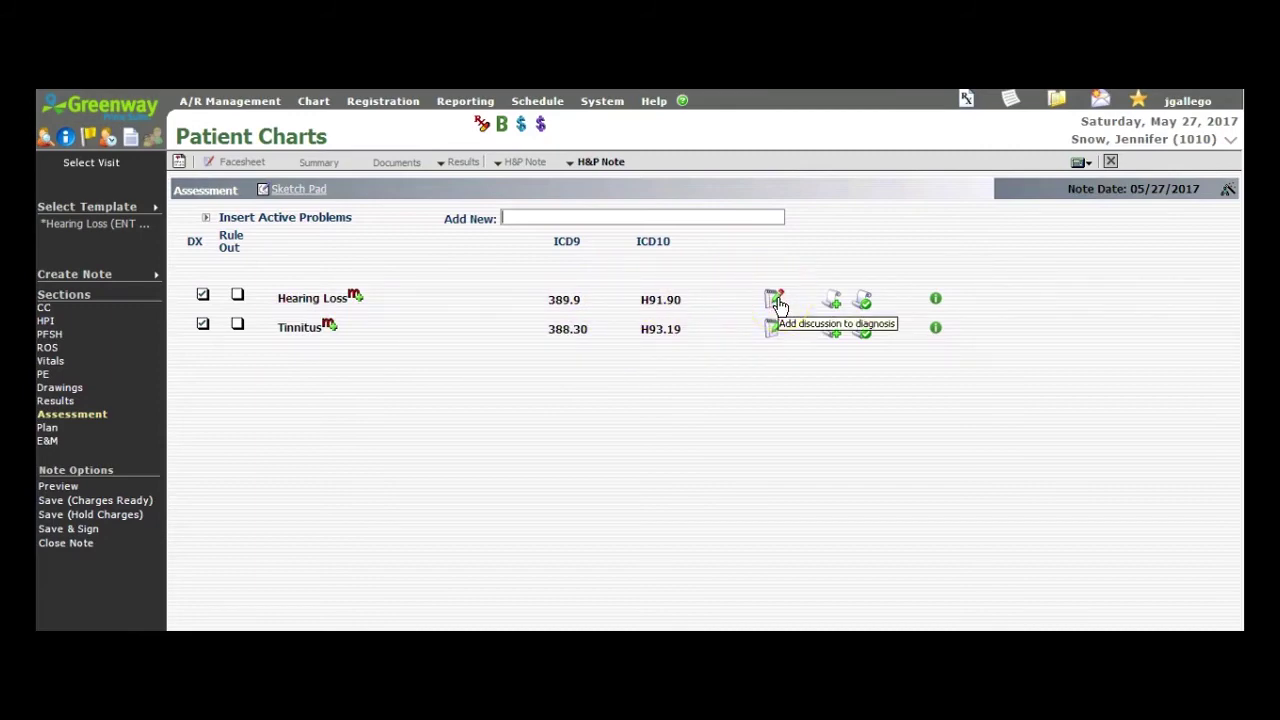
left_click(828, 306)
left_click(826, 310)
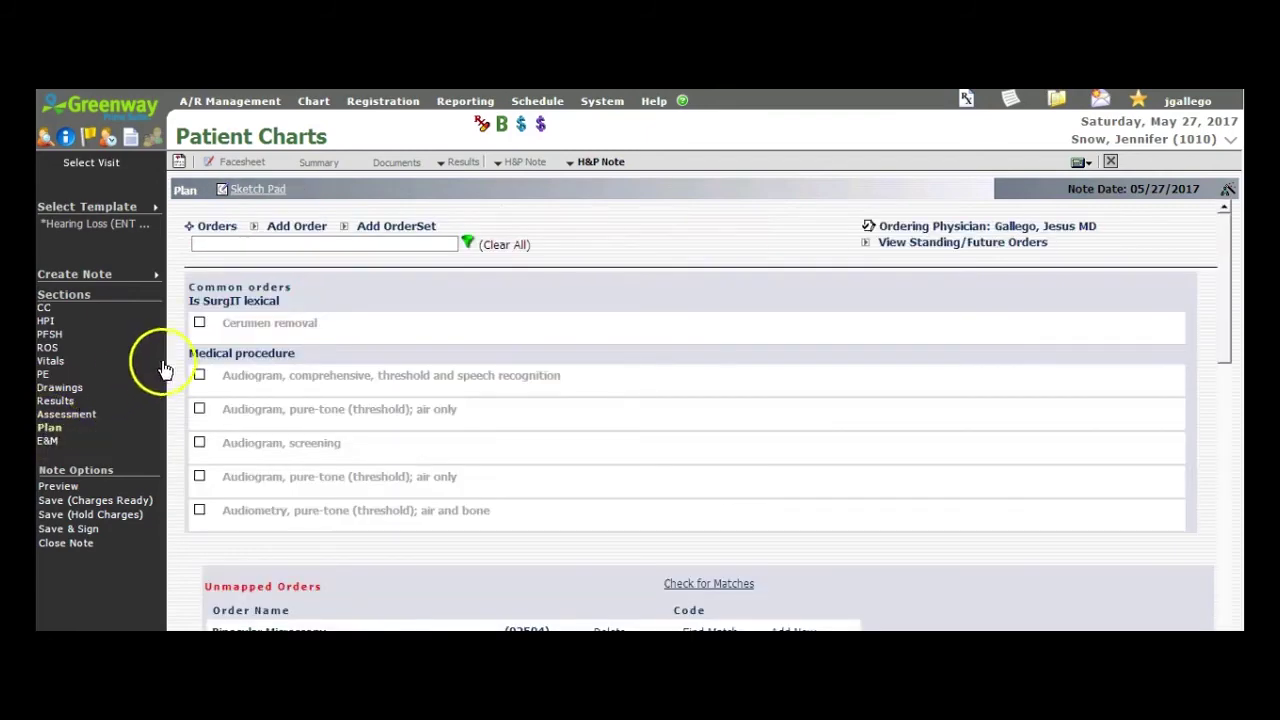
Step: Order cerumen removal and request a return visit in 2 weeks +/- 2 days
left_click(199, 324)
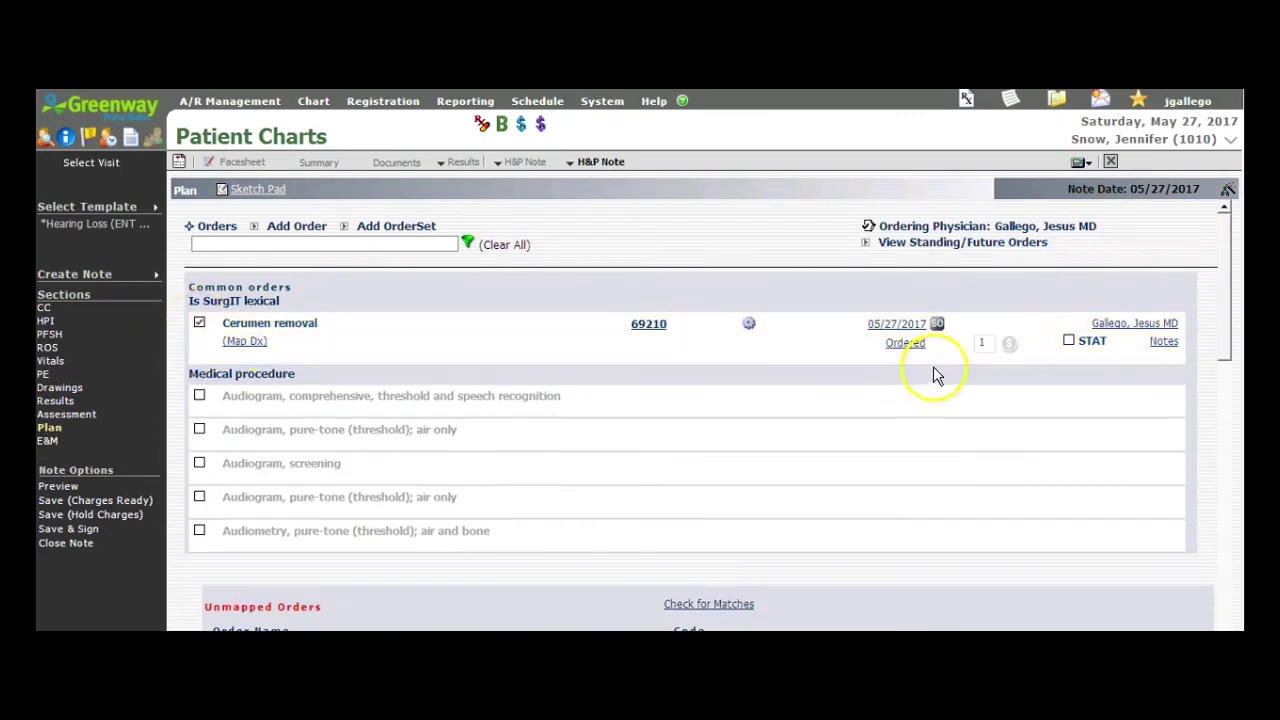
left_click_drag(1223, 275, 1237, 413)
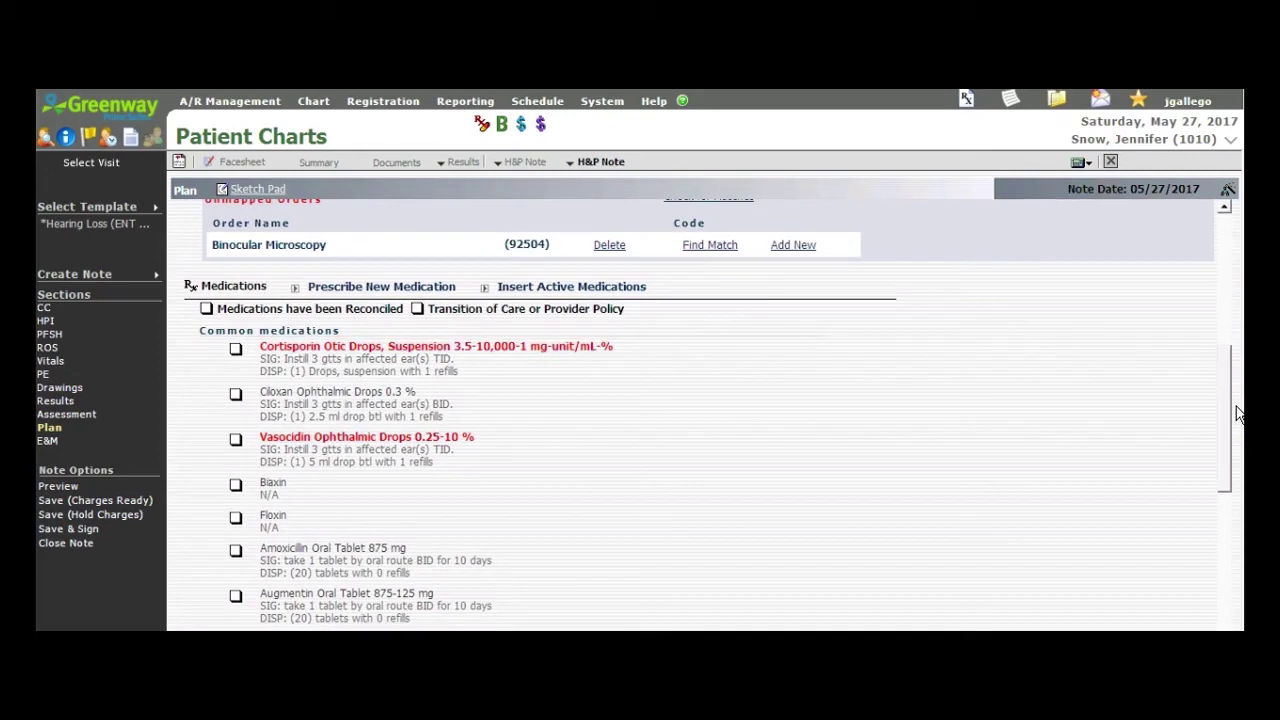
left_click_drag(1237, 413, 1229, 535)
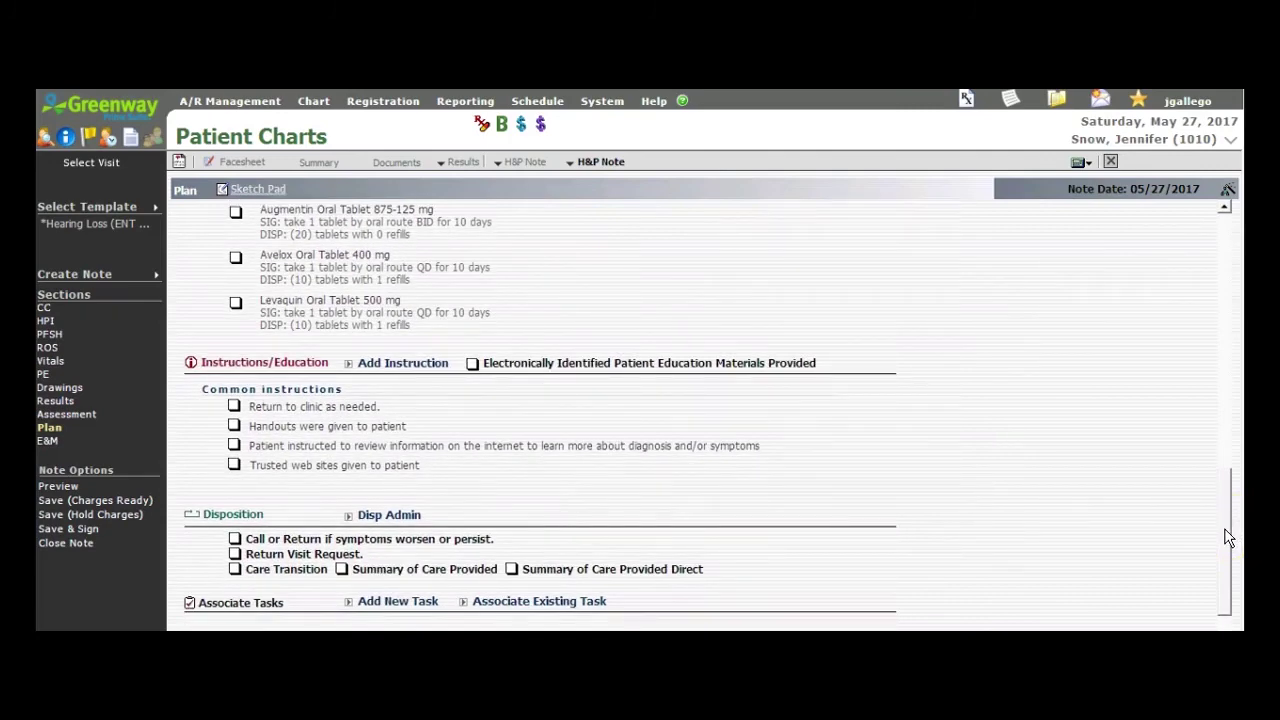
left_click(234, 553)
left_click(376, 577)
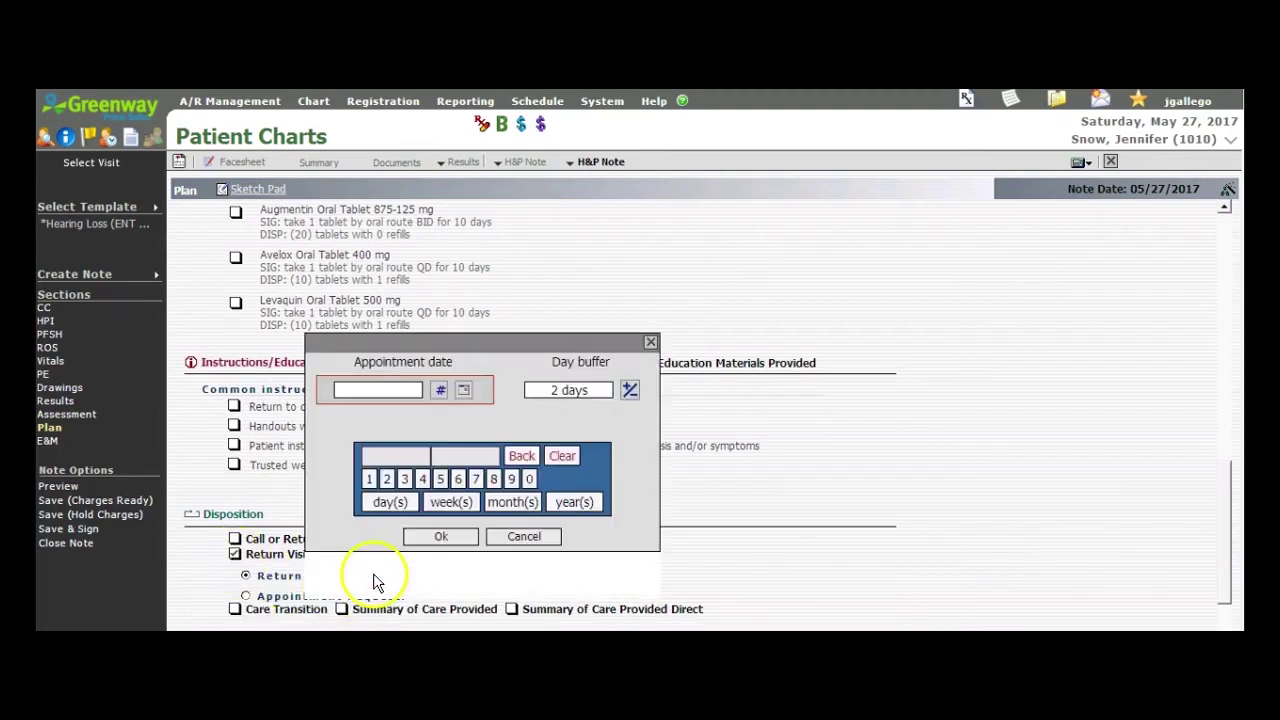
left_click(386, 479)
left_click(449, 502)
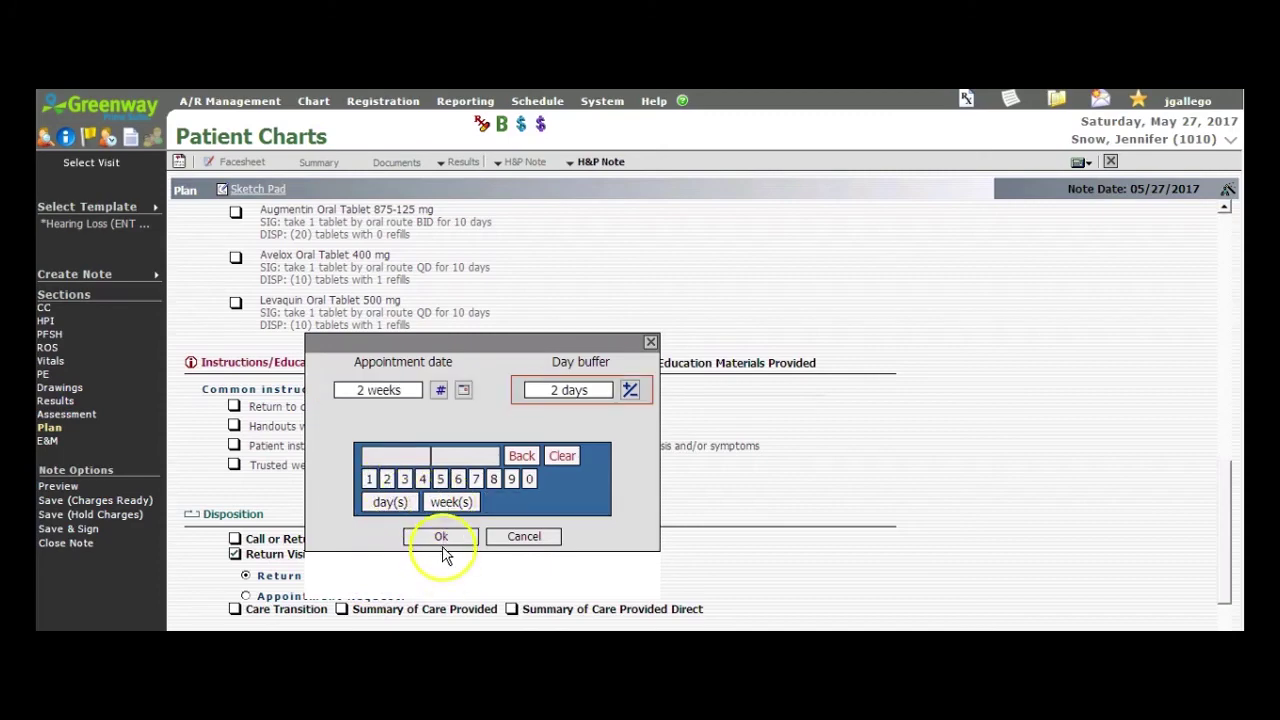
left_click(441, 538)
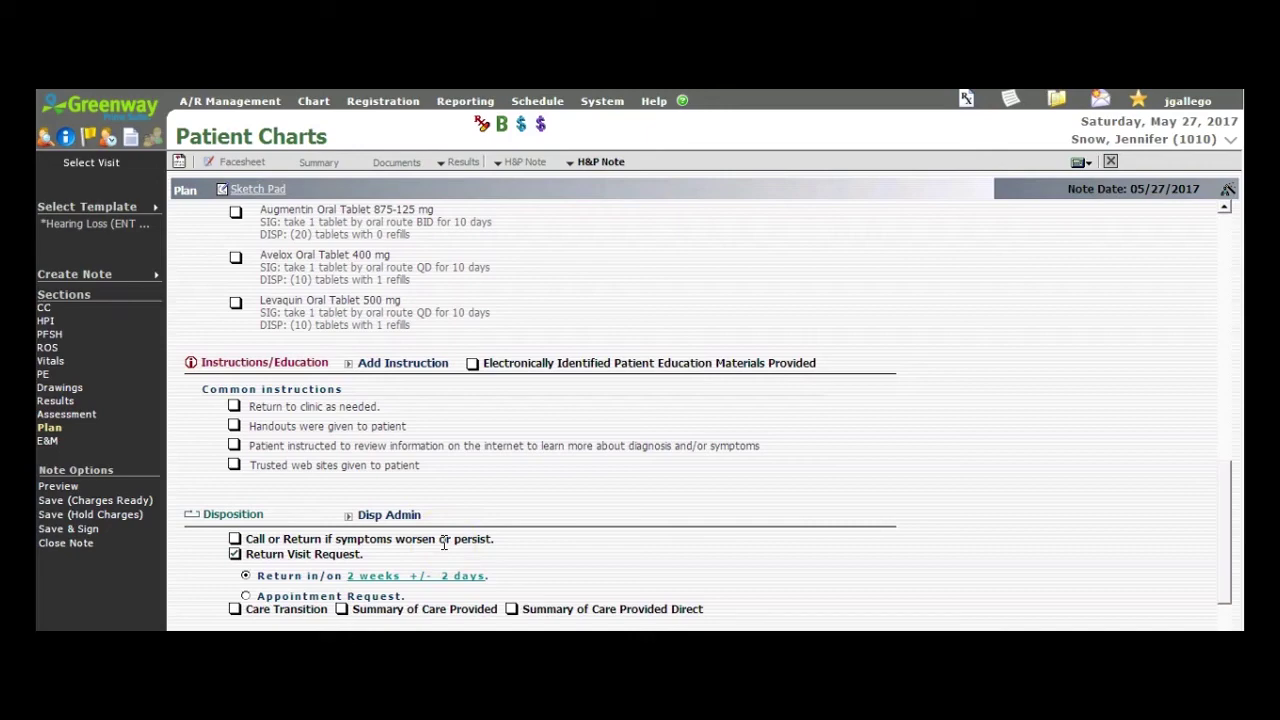
Step: Calculate E&M code 99213, save with charges held, and open the History and Physical document
left_click(47, 441)
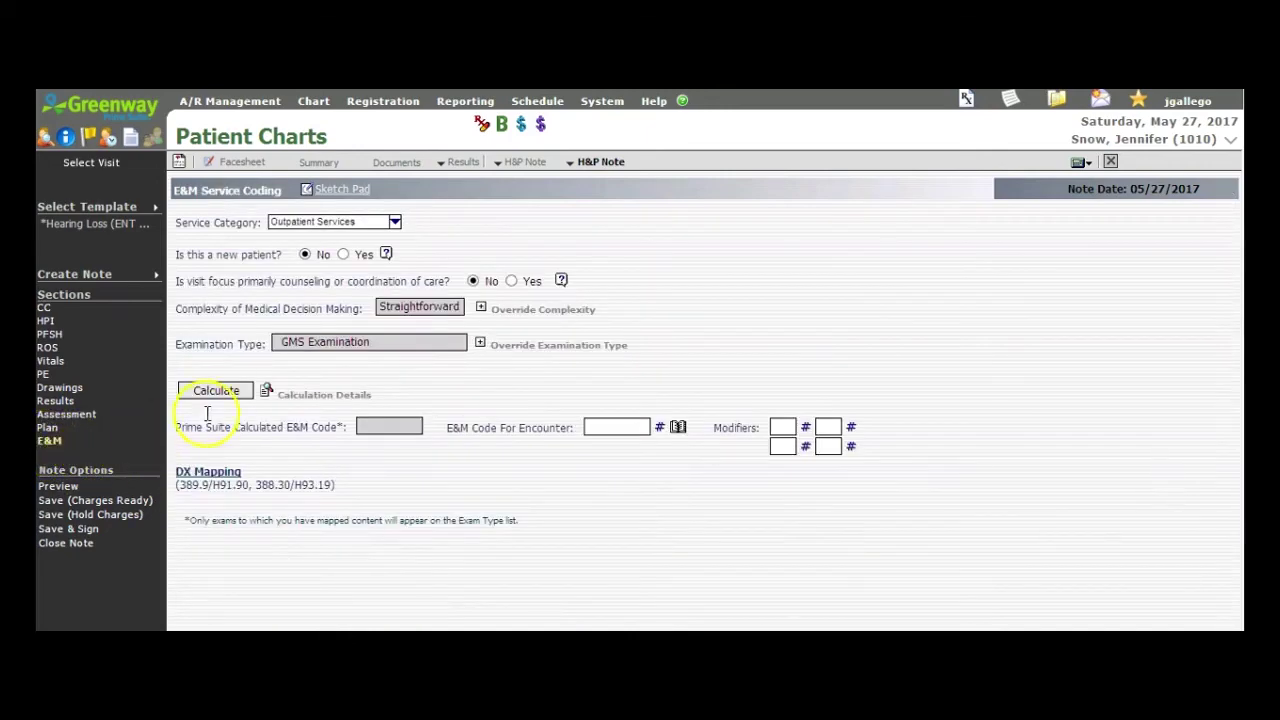
left_click(229, 391)
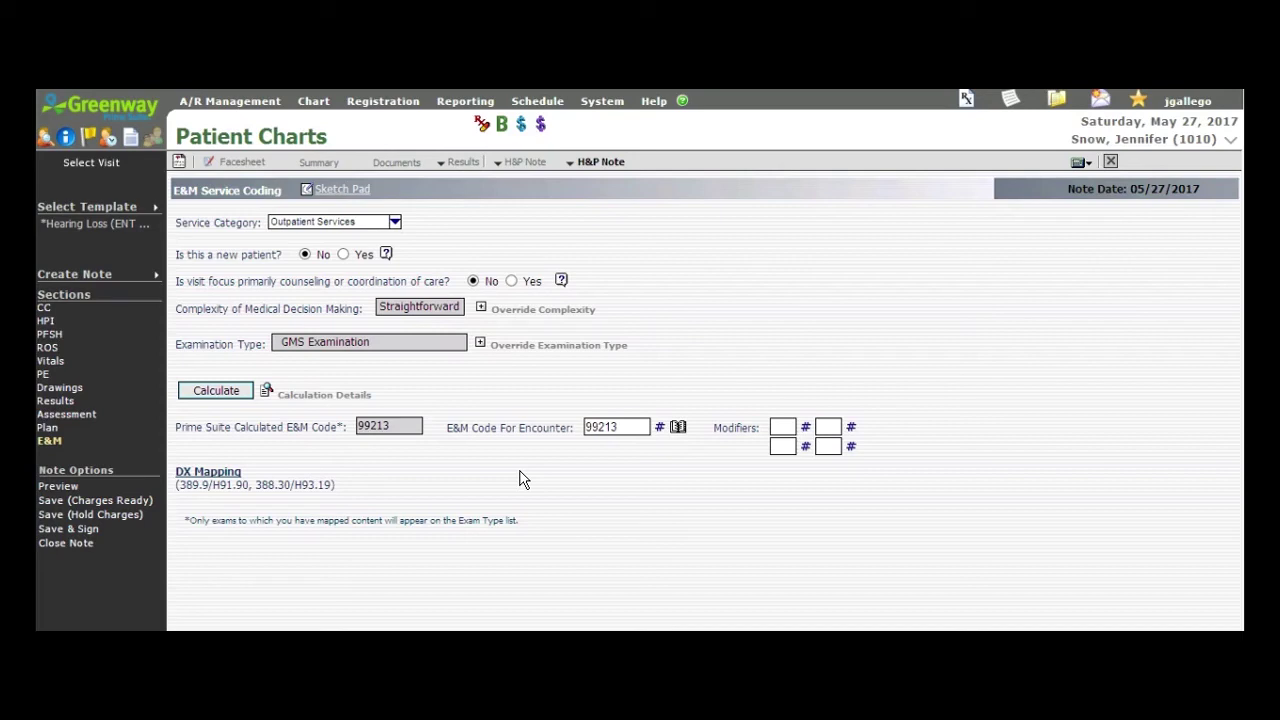
mouse_move(305, 101)
left_click(103, 515)
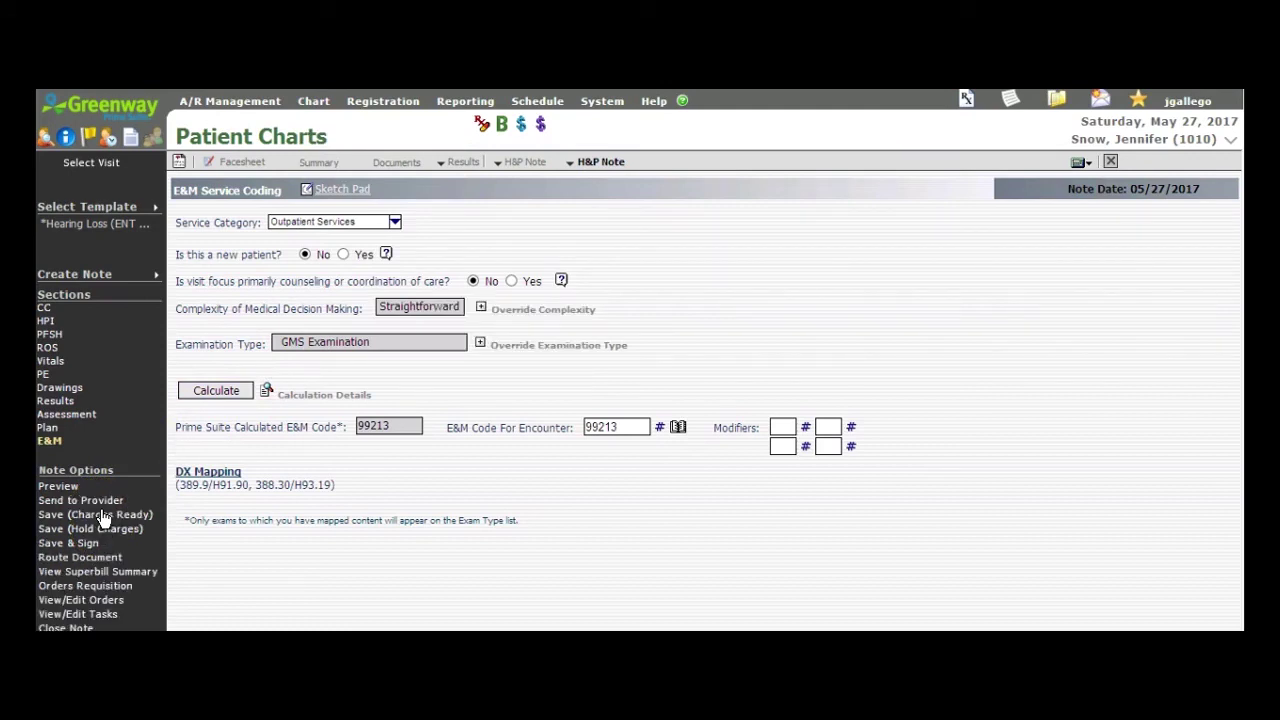
left_click(90, 499)
left_click(77, 575)
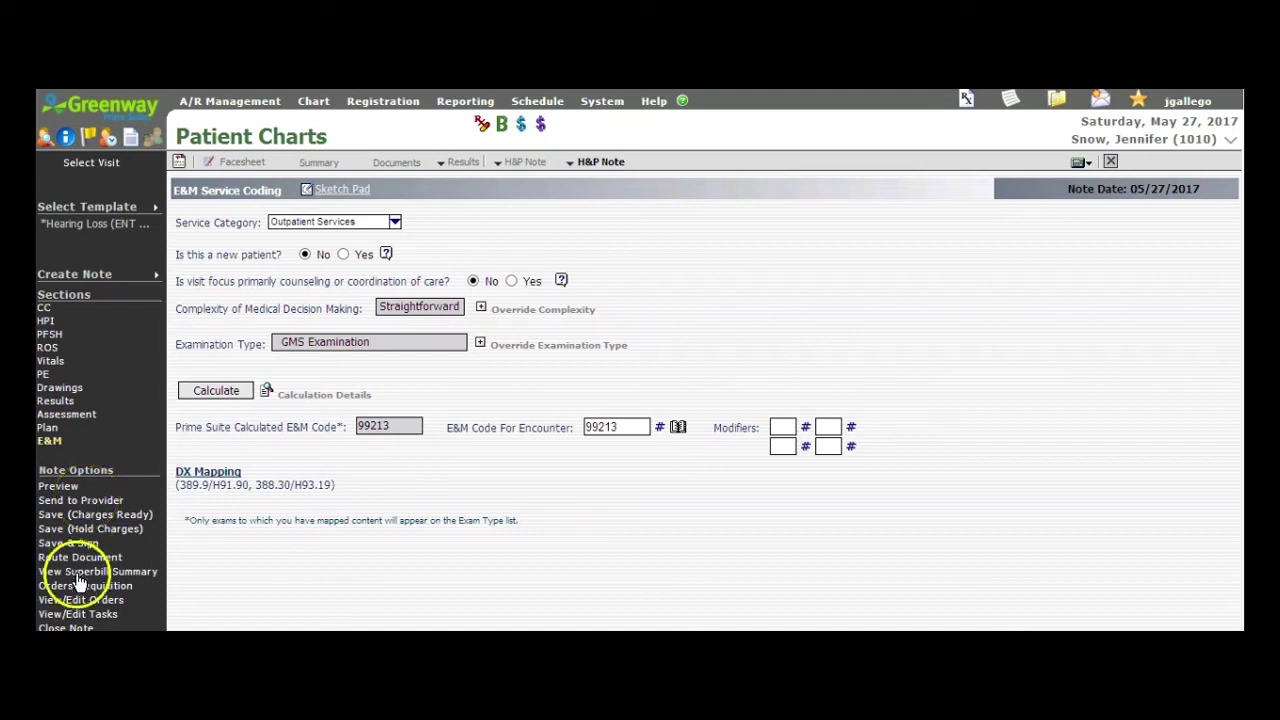